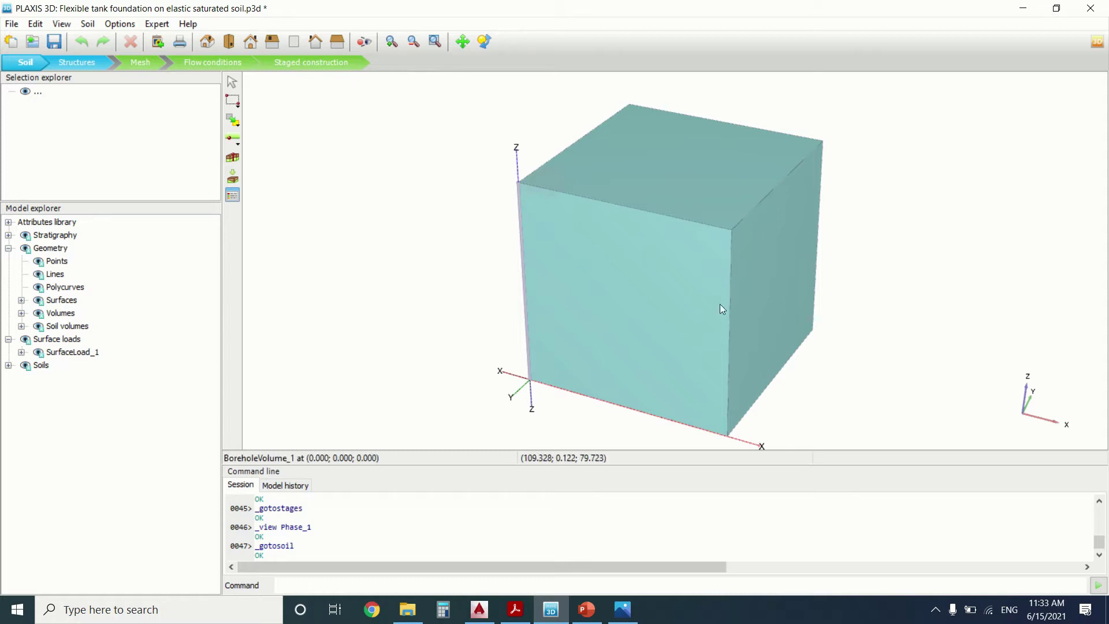
# Bring up the reference photo of a real circular prestressed concrete tank.
pyautogui.click(630, 614)
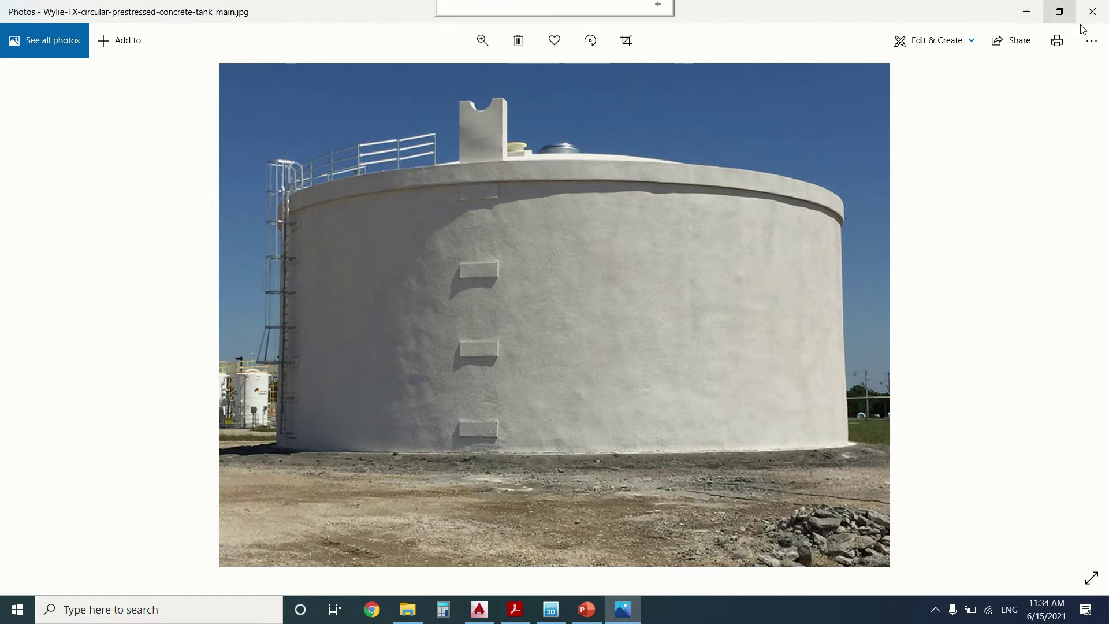
# Close the concrete tank photo.
pyautogui.click(1091, 11)
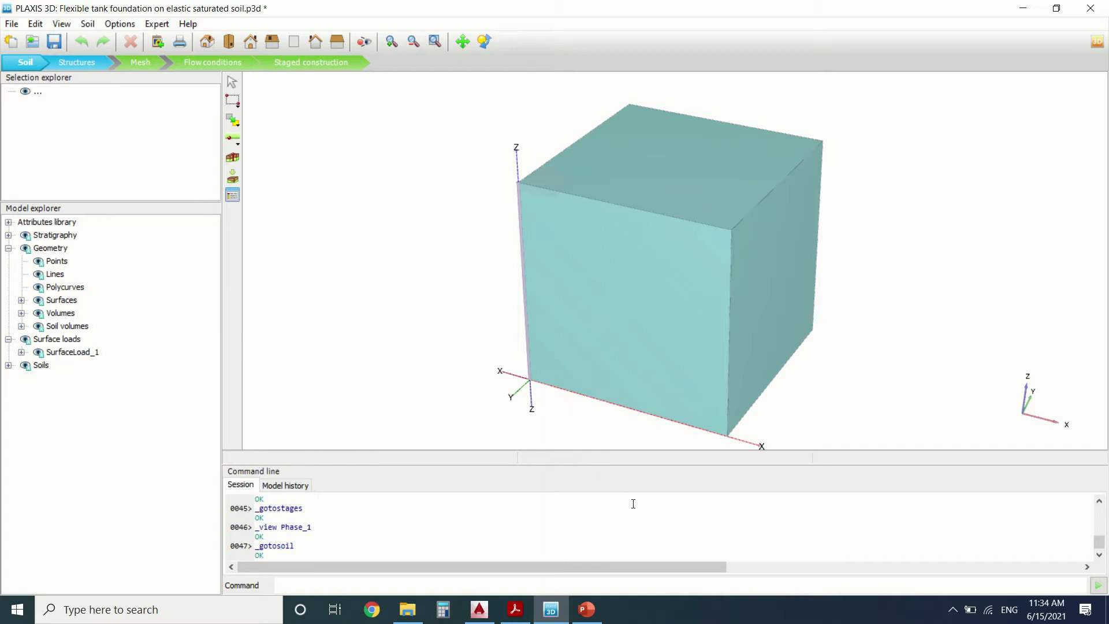
# Bring up the flexible tank validation PDF and read its Geometry, Materials and Meshing sections.
pyautogui.click(514, 611)
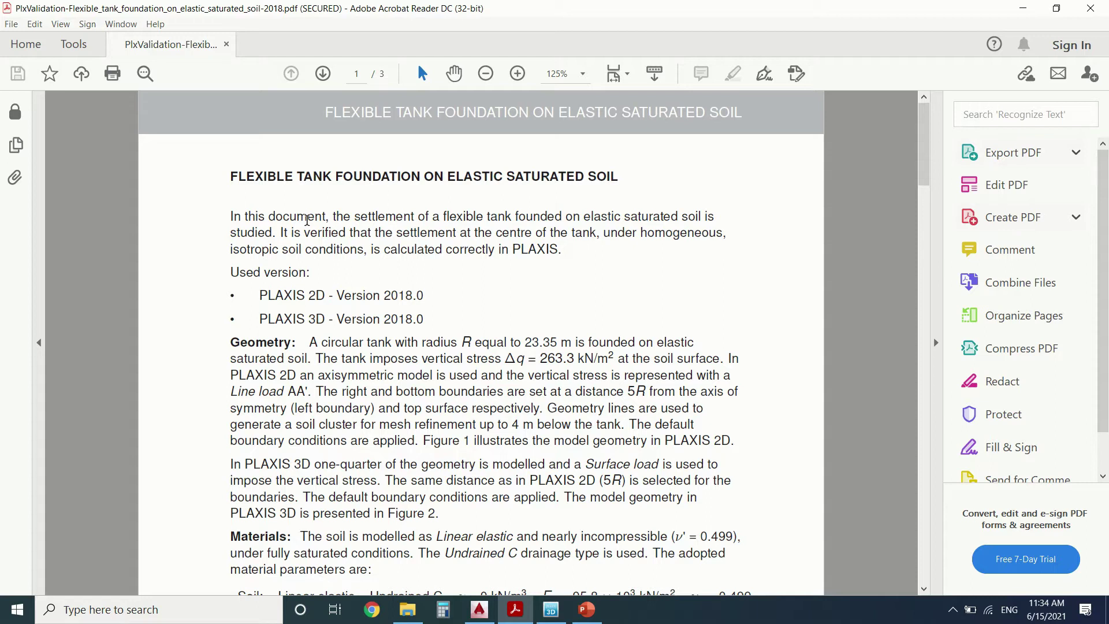
pyautogui.scroll(-2, 320, 224)
pyautogui.scroll(-2, 323, 227)
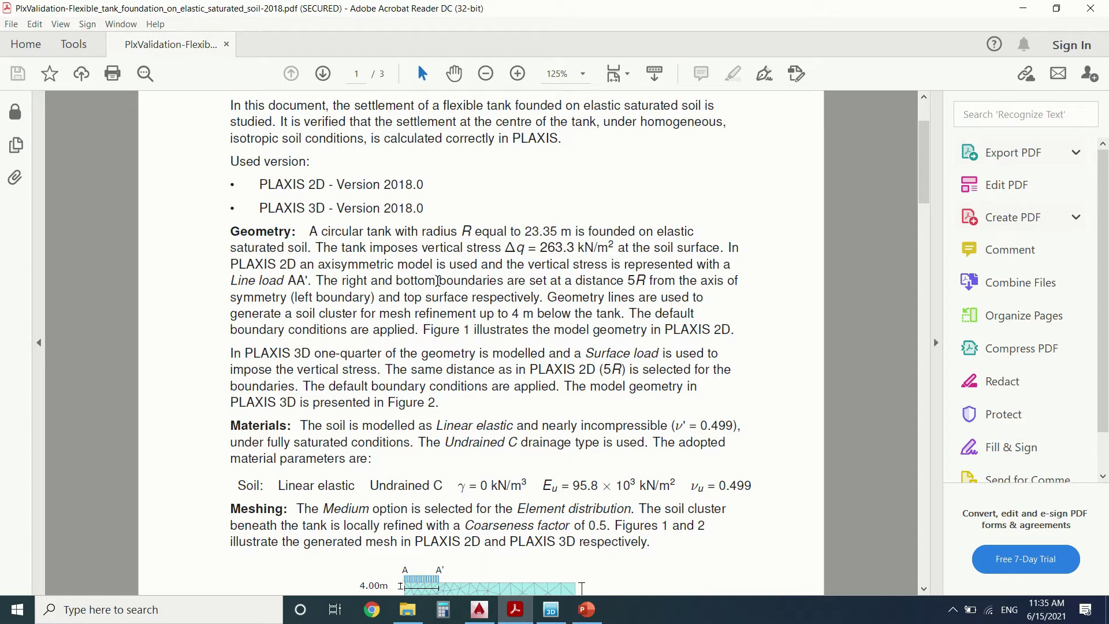
pyautogui.scroll(-2, 430, 307)
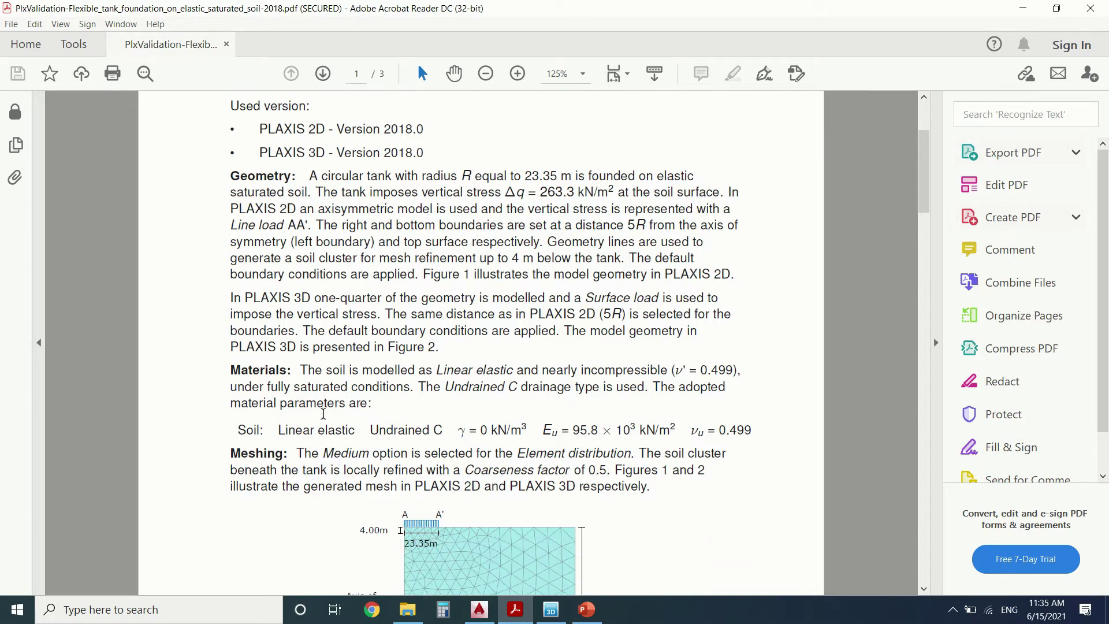
pyautogui.scroll(-1, 504, 376)
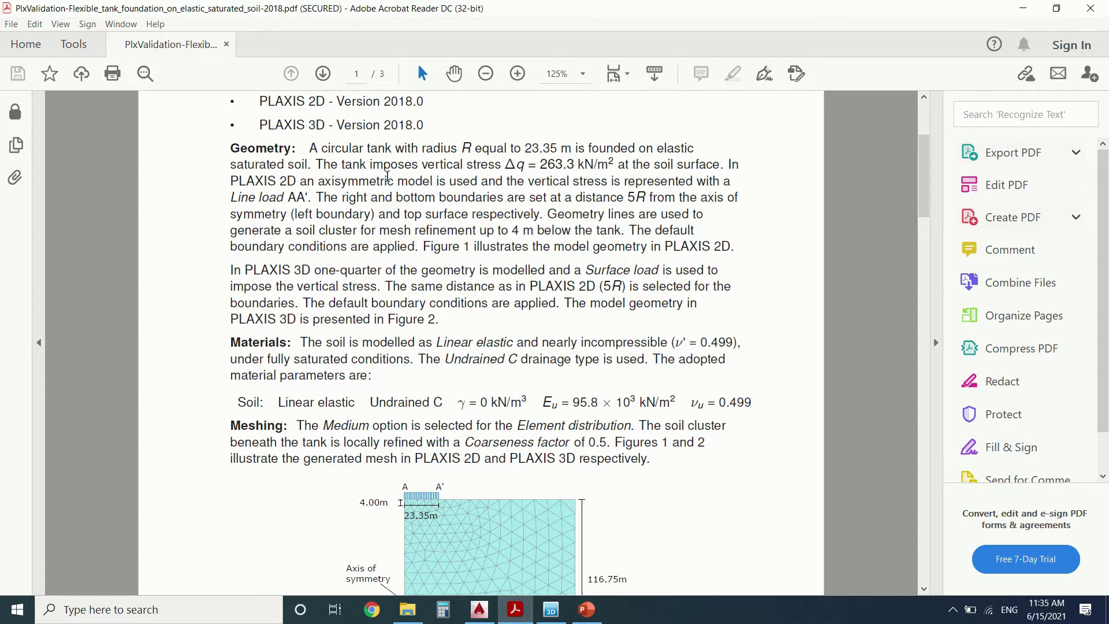
pyautogui.scroll(-1, 498, 395)
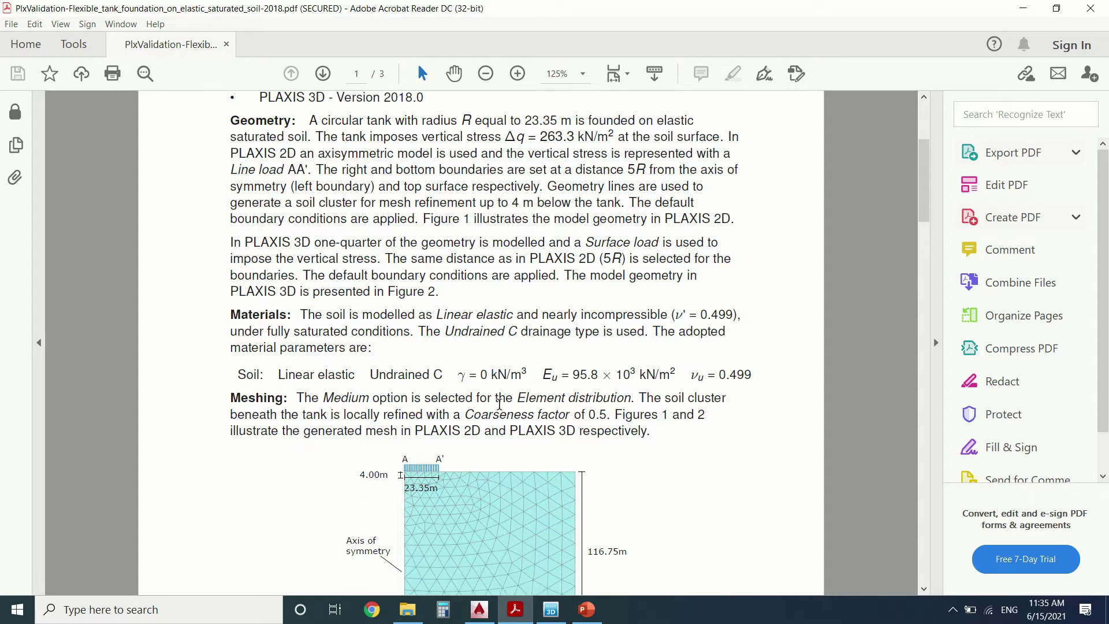
pyautogui.scroll(-1, 577, 369)
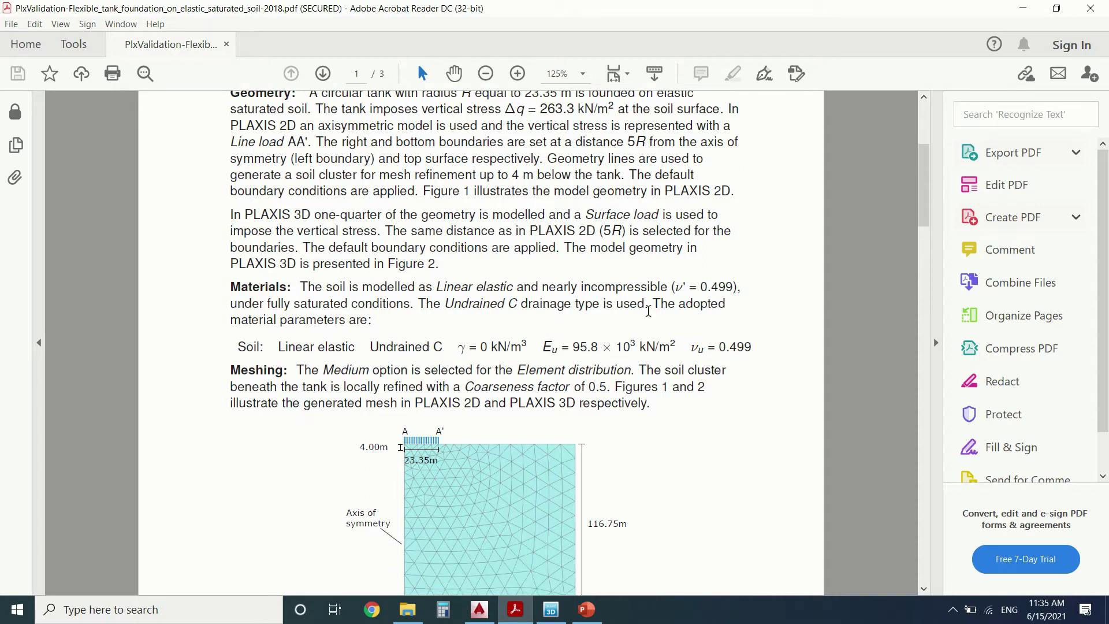
pyautogui.scroll(-1, 648, 311)
pyautogui.scroll(-3, 612, 300)
pyautogui.click(550, 609)
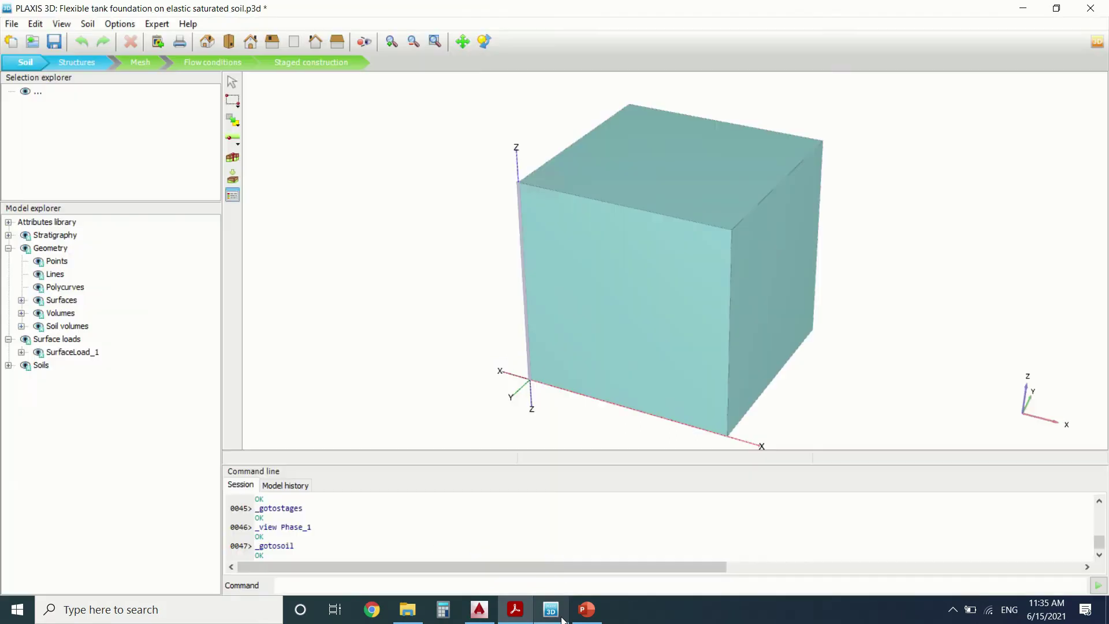
pyautogui.click(233, 197)
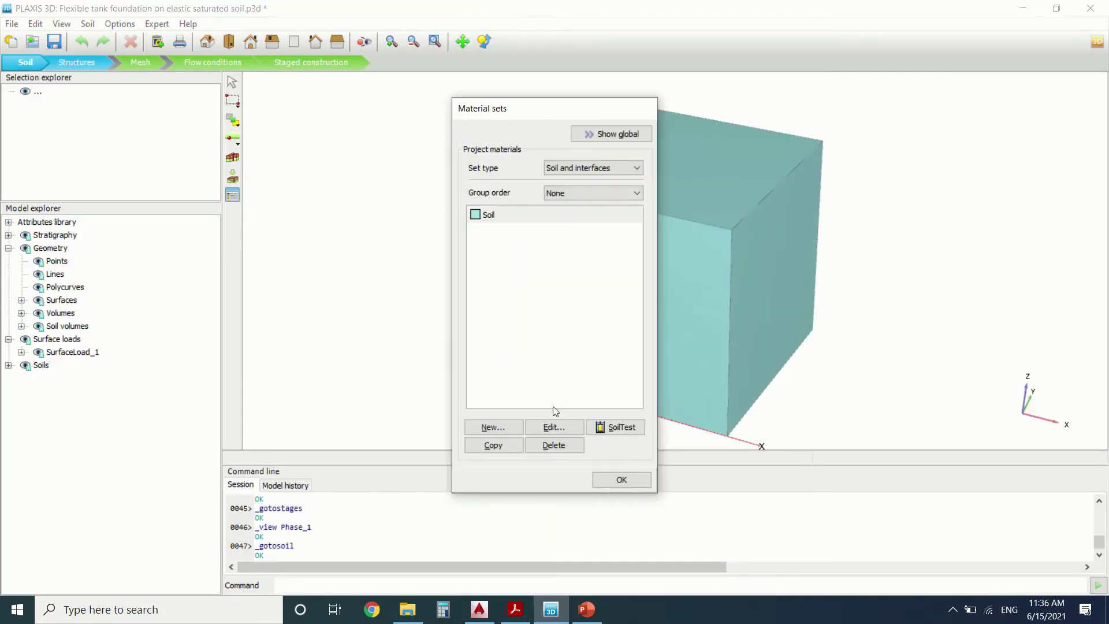
pyautogui.click(562, 428)
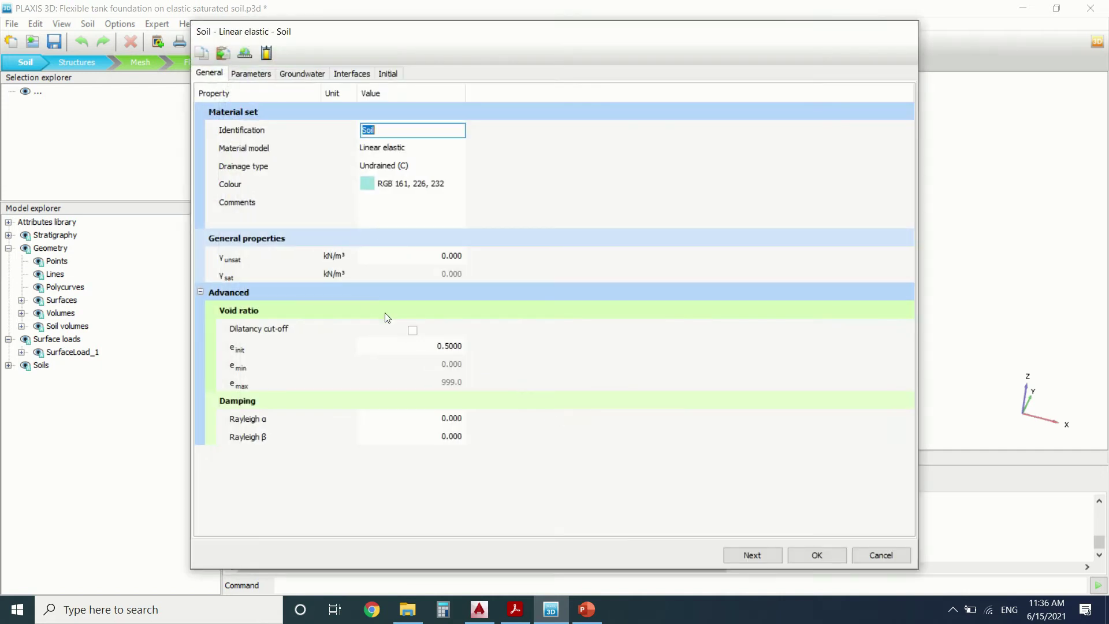
pyautogui.click(250, 75)
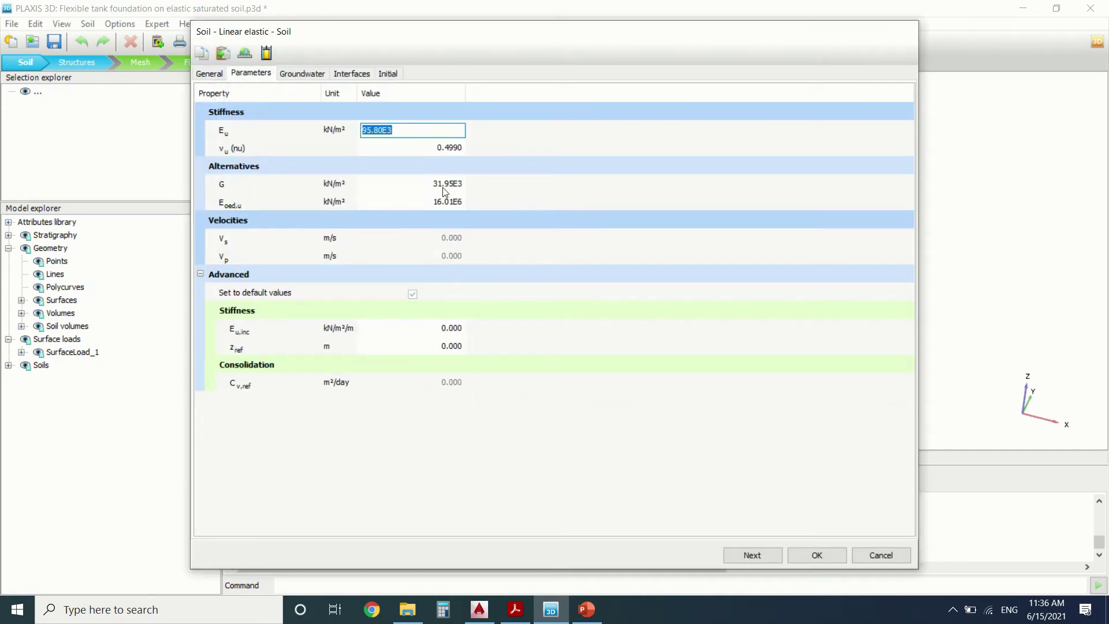
pyautogui.click(213, 74)
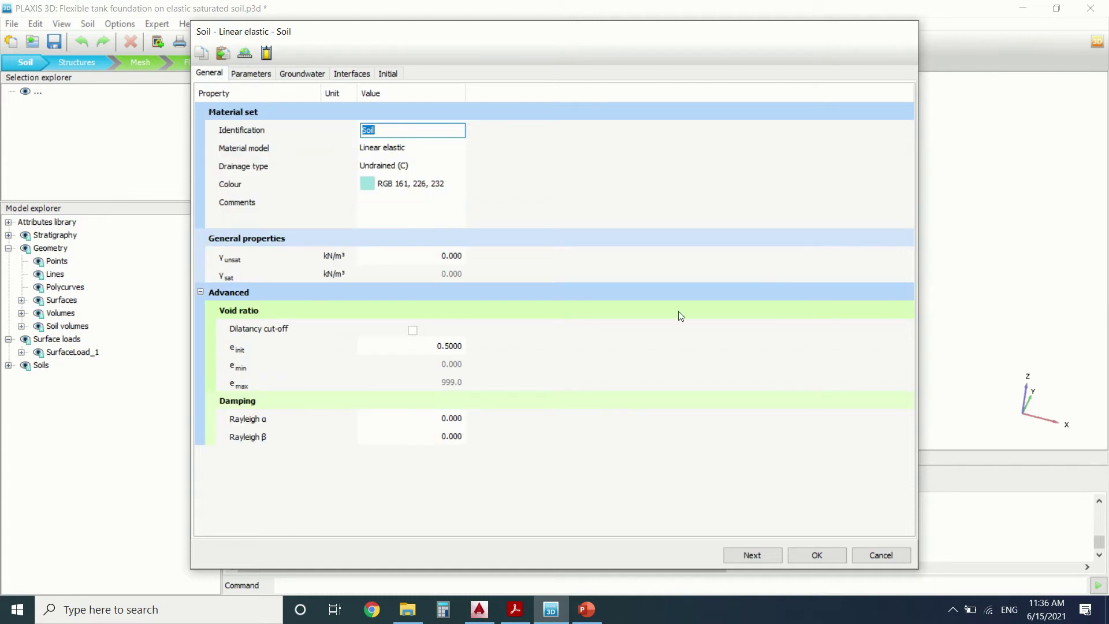
pyautogui.click(890, 554)
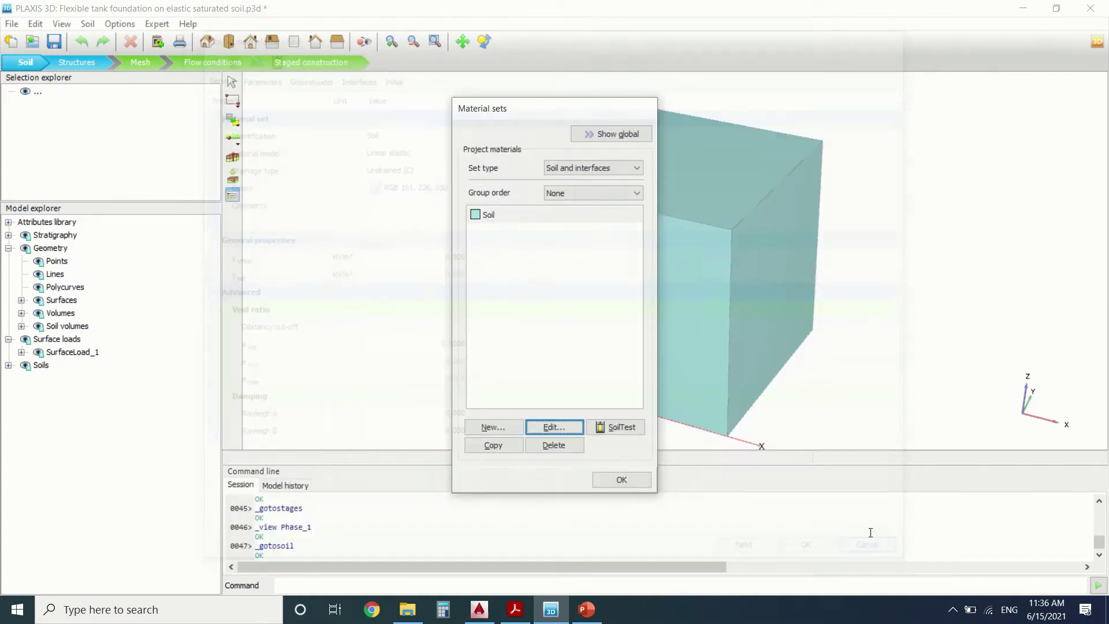
pyautogui.click(632, 485)
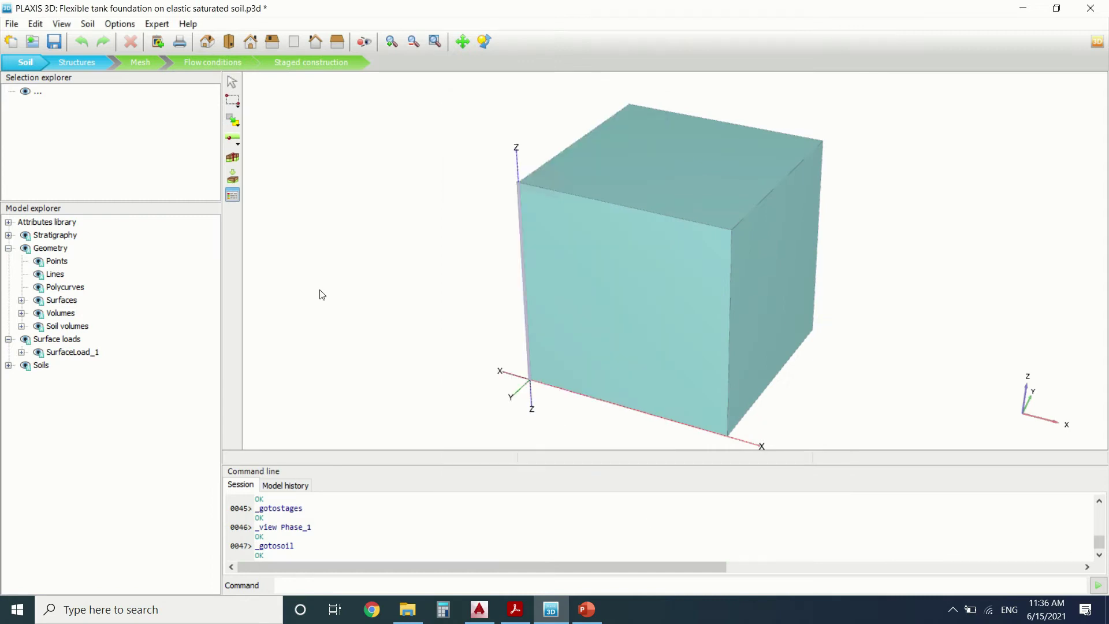
# Switch to Structures mode and zoom in on the quarter-cylinder tank foundation.
pyautogui.click(89, 67)
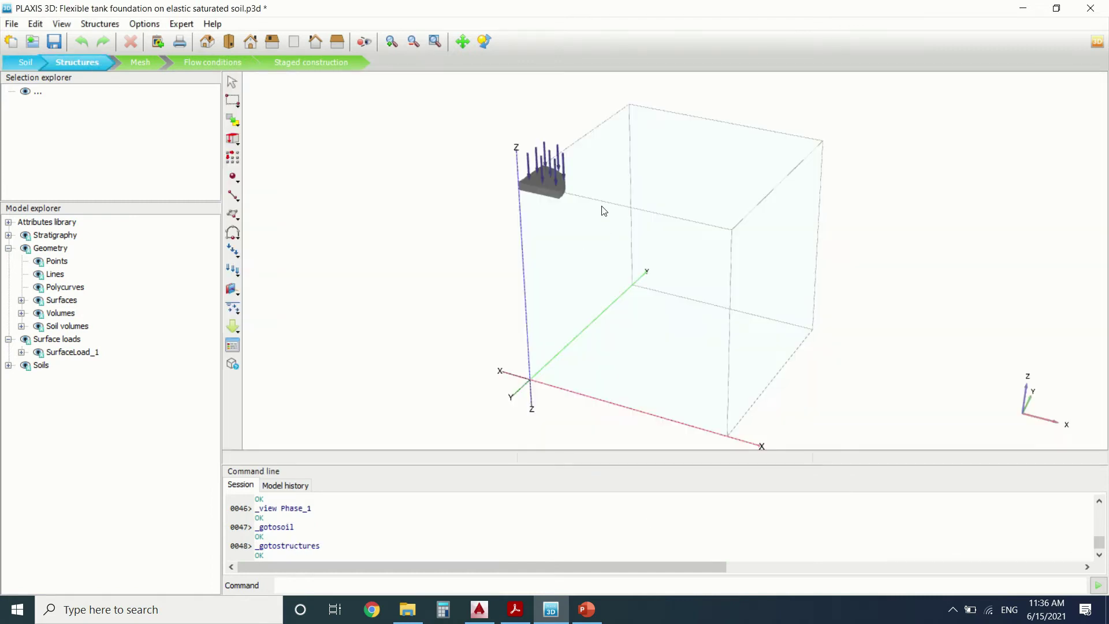
pyautogui.scroll(5, 601, 208)
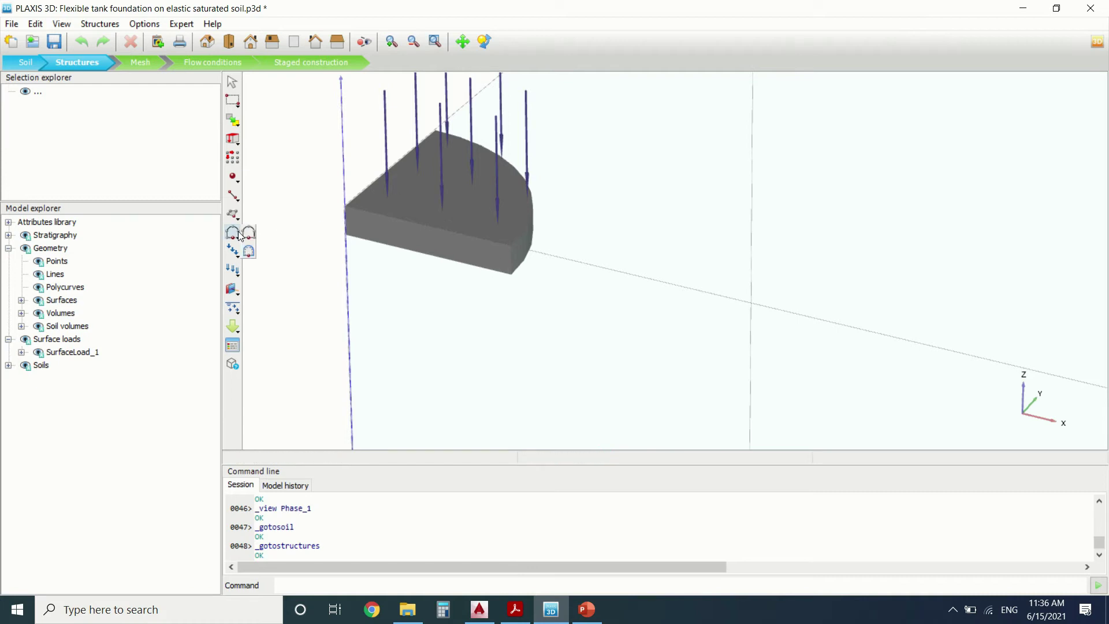
pyautogui.click(240, 236)
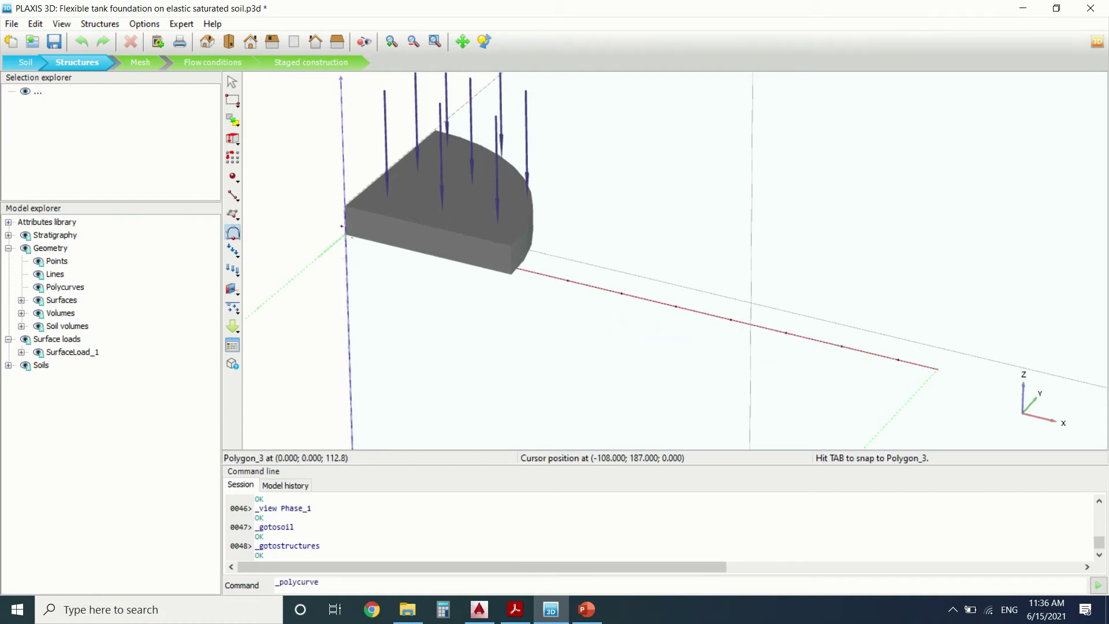
pyautogui.press('Escape')
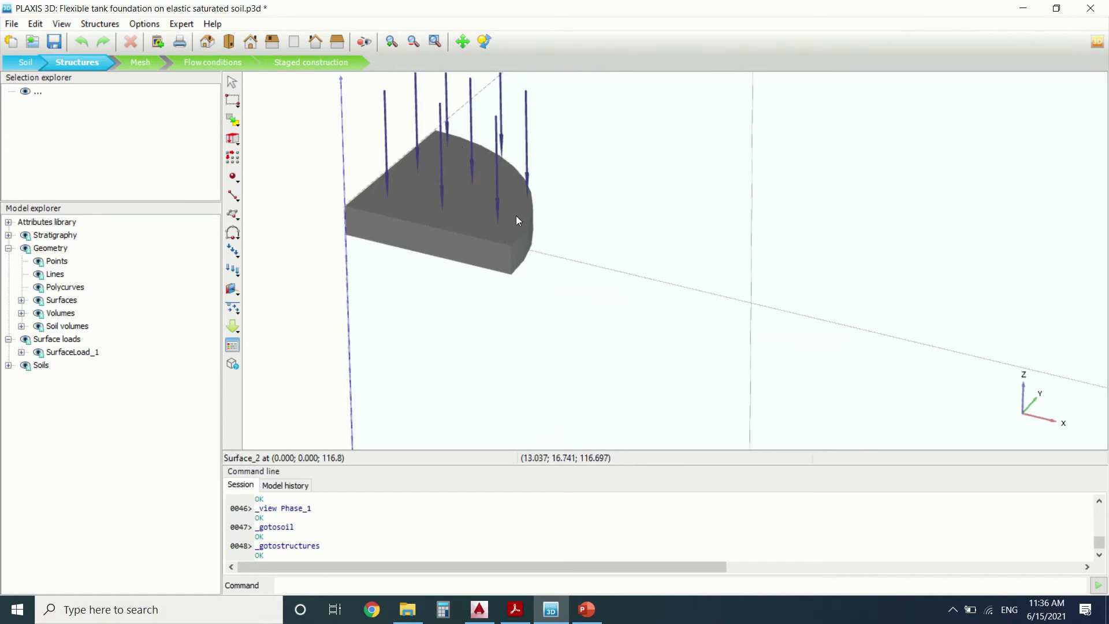
# Inspect the front face and curved side of the tank foundation.
pyautogui.click(453, 246)
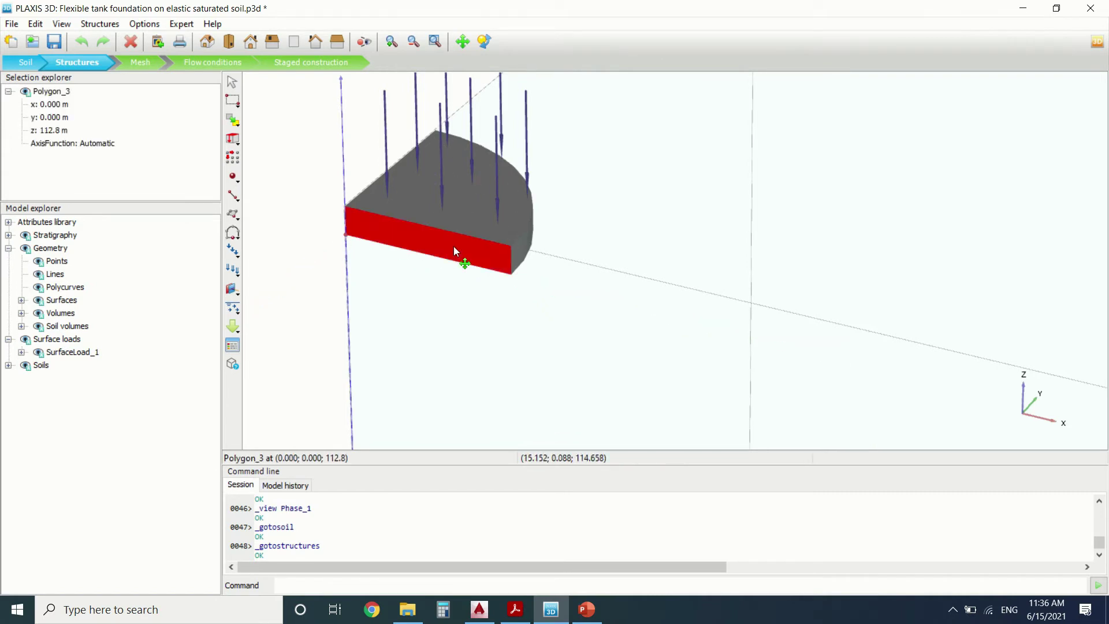
pyautogui.press('Escape')
pyautogui.click(516, 242)
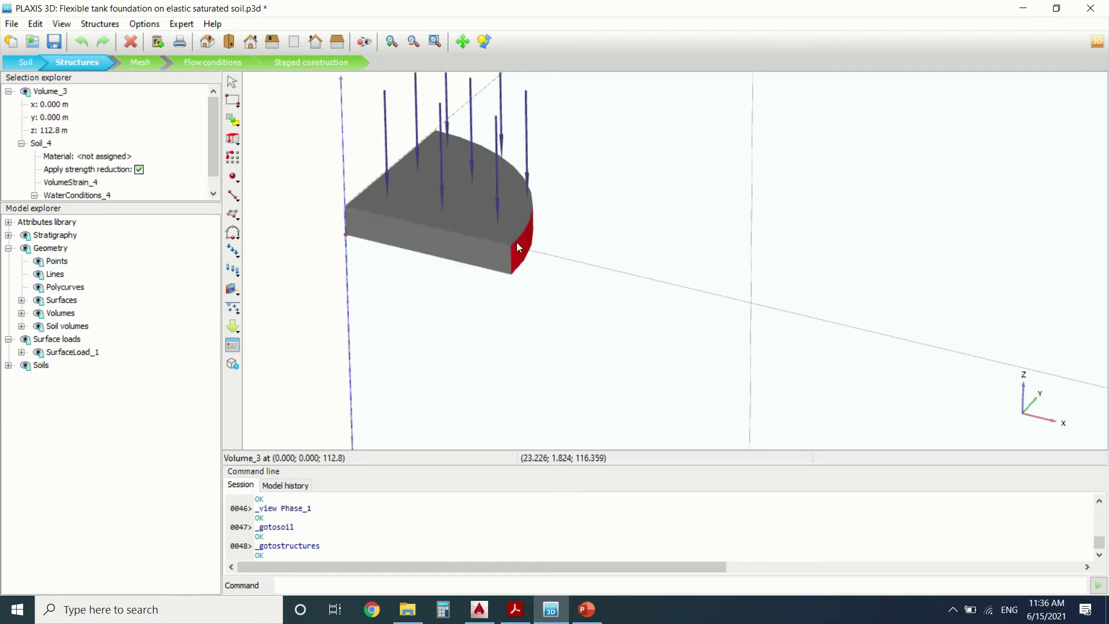
pyautogui.press('Escape')
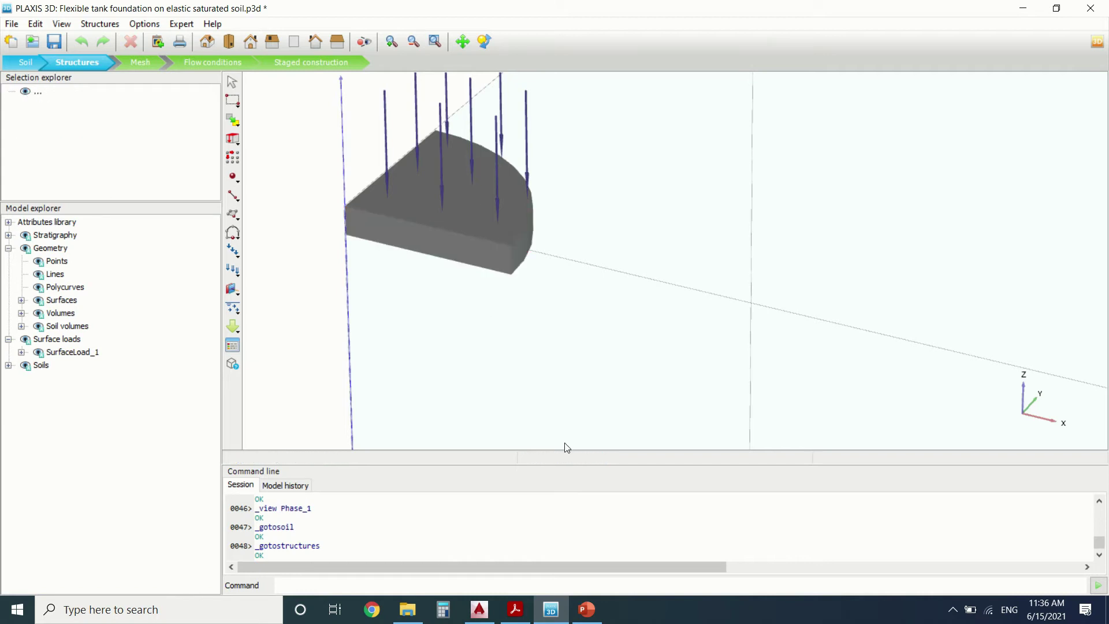
# Show the PDF's soil parameters and Figure 1's 2D geometry and mesh.
pyautogui.click(515, 609)
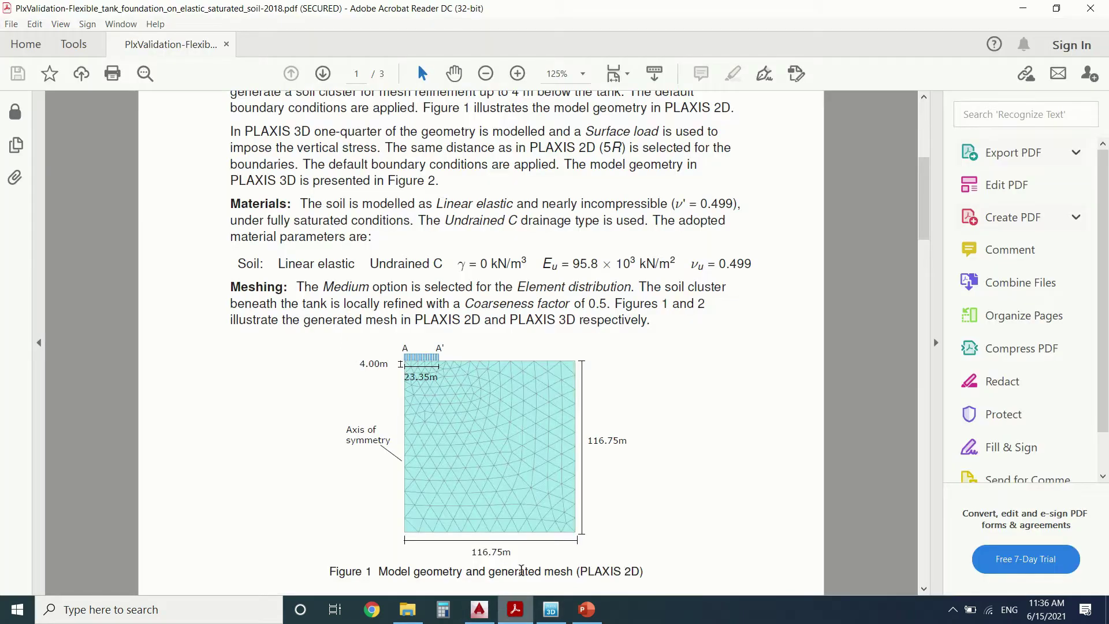
pyautogui.scroll(1, 532, 308)
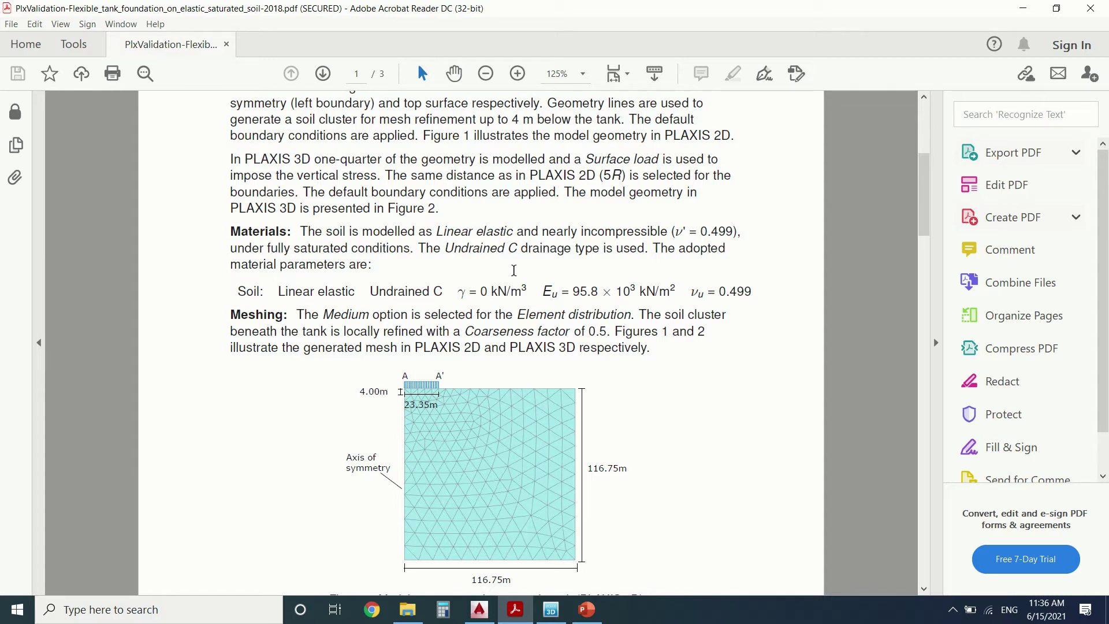
# Back in PLAXIS 3D, inspect SurfaceLoad_1's load values.
pyautogui.click(551, 609)
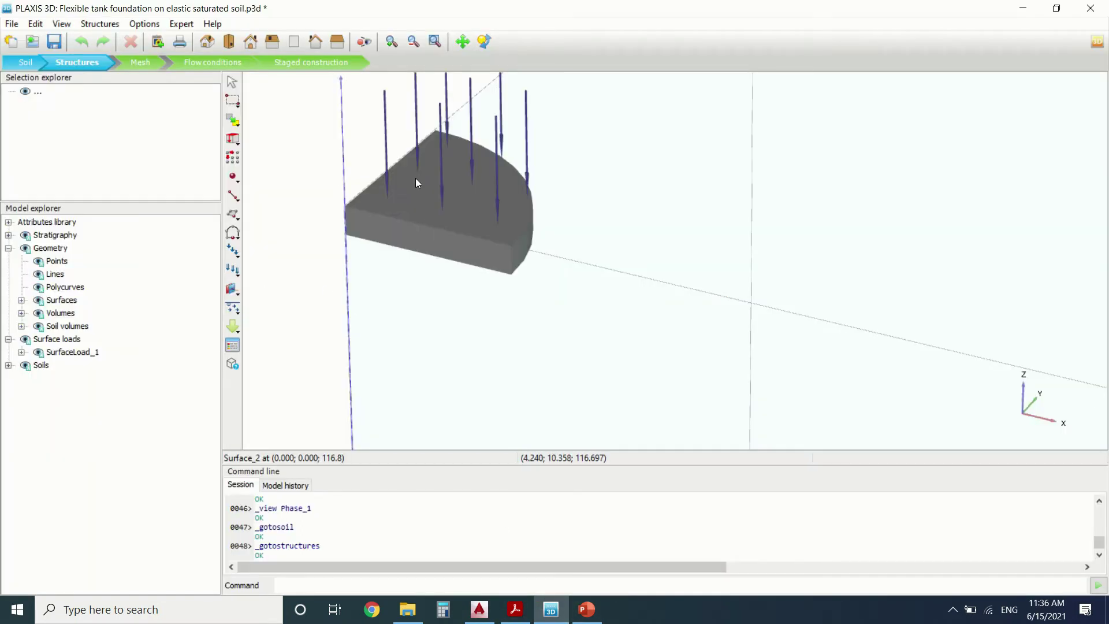
pyautogui.doubleClick(73, 352)
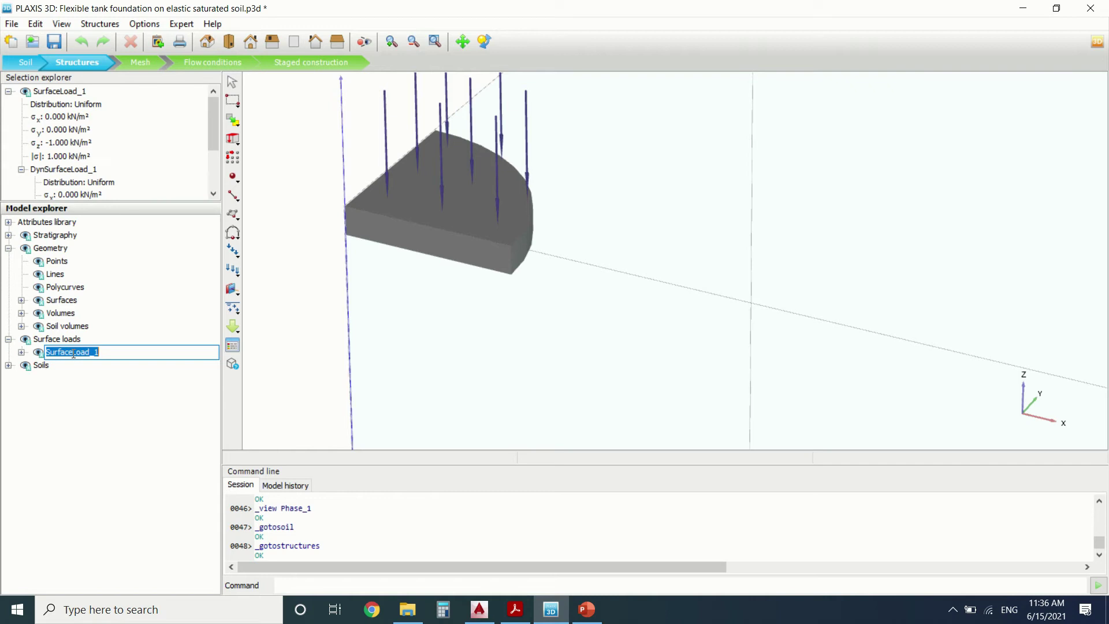
pyautogui.scroll(-1, 89, 163)
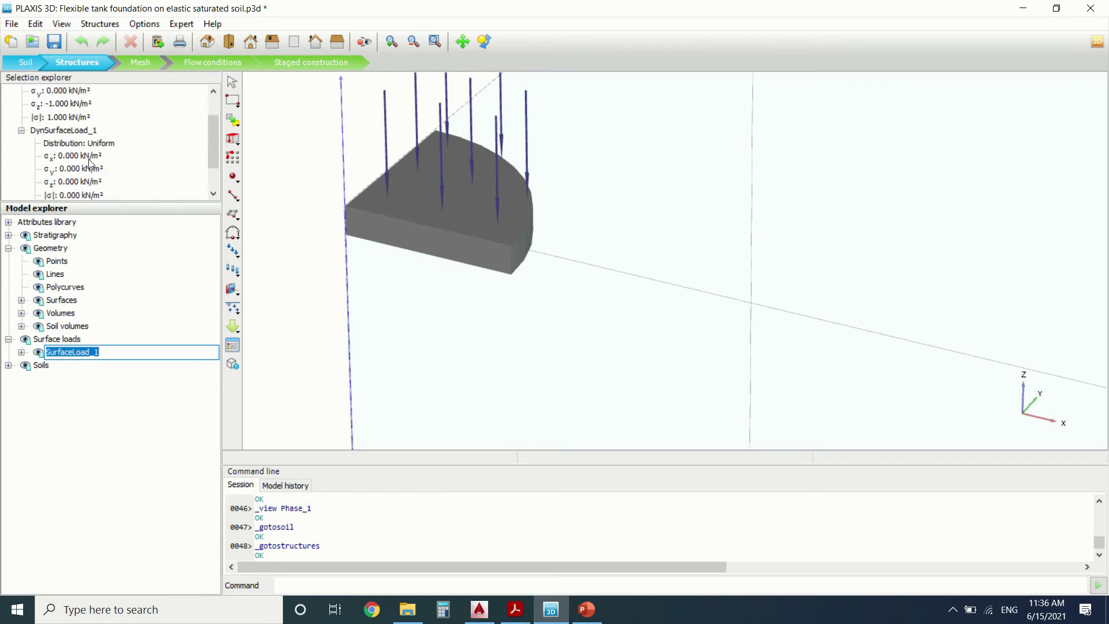
pyautogui.scroll(2, 84, 143)
pyautogui.scroll(-3, 83, 149)
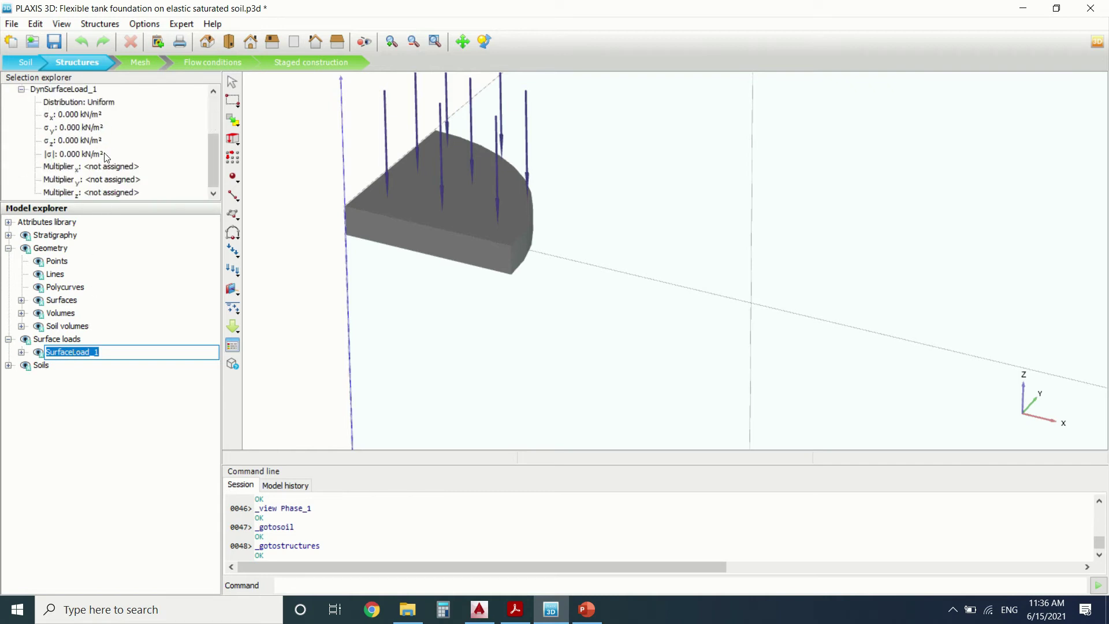
pyautogui.scroll(3, 105, 158)
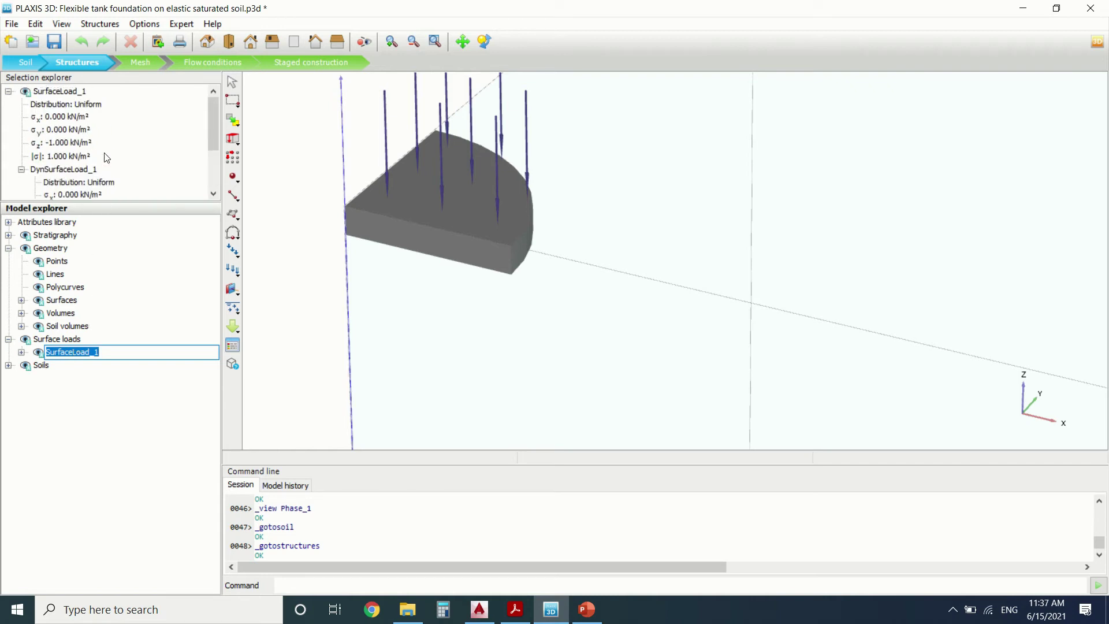
# Move to Staged construction and check the Initial phase (K0 procedure) and Phase_1 (Plastic) settings.
pyautogui.click(129, 68)
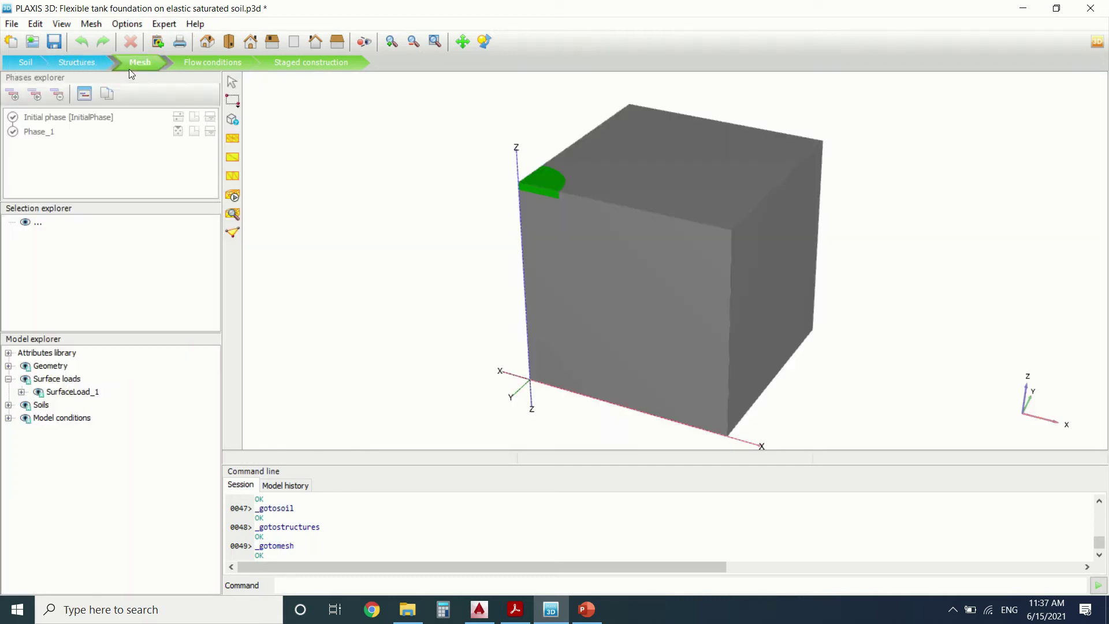
pyautogui.click(325, 69)
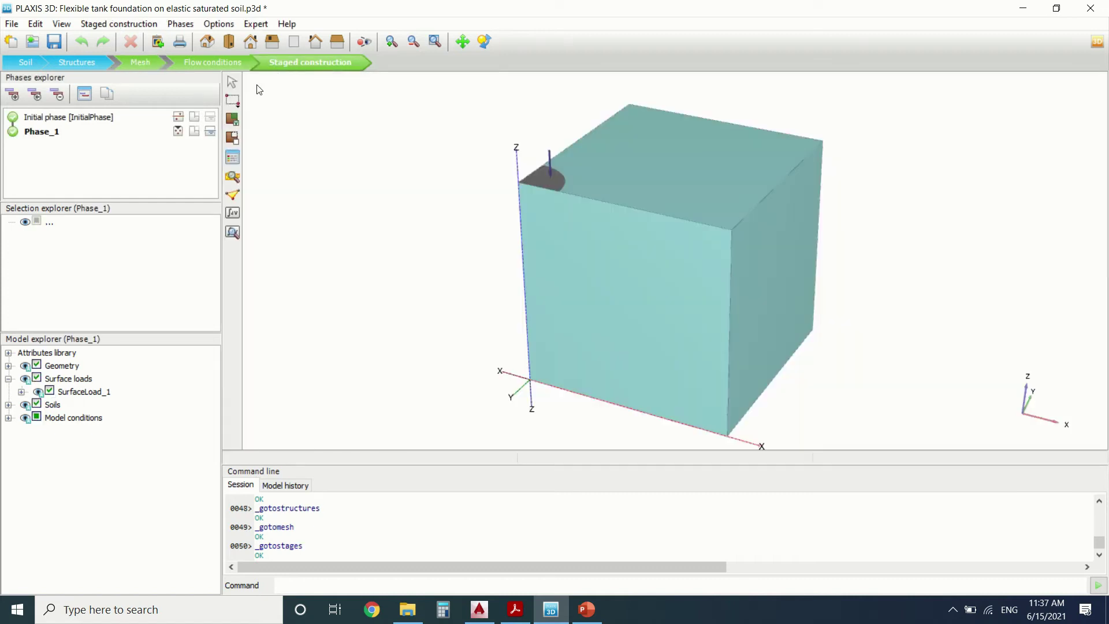
pyautogui.click(111, 117)
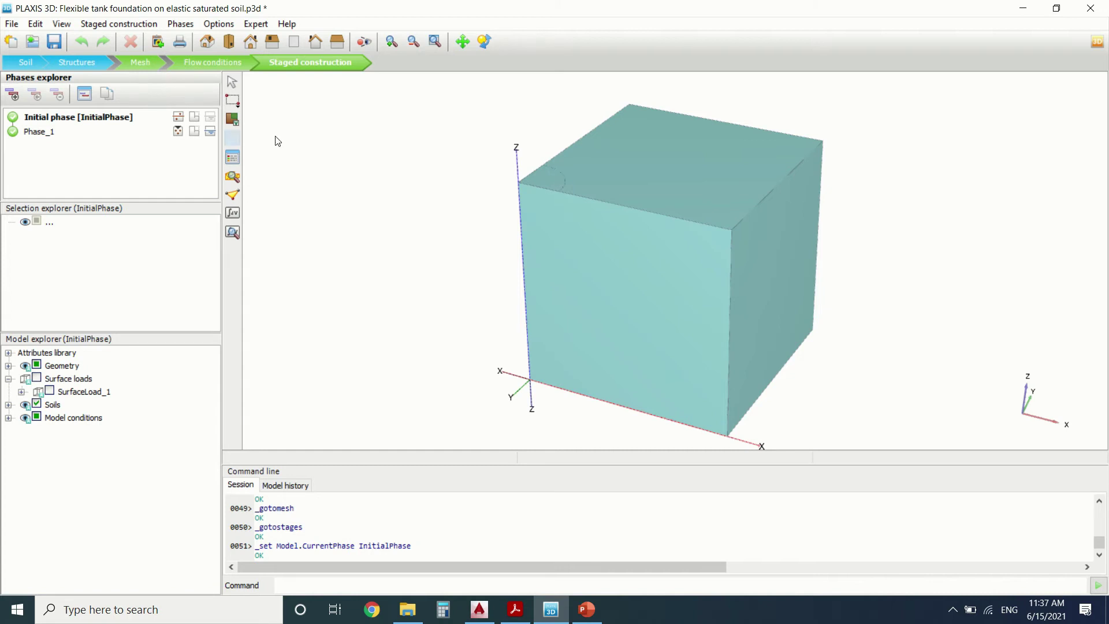
pyautogui.doubleClick(64, 121)
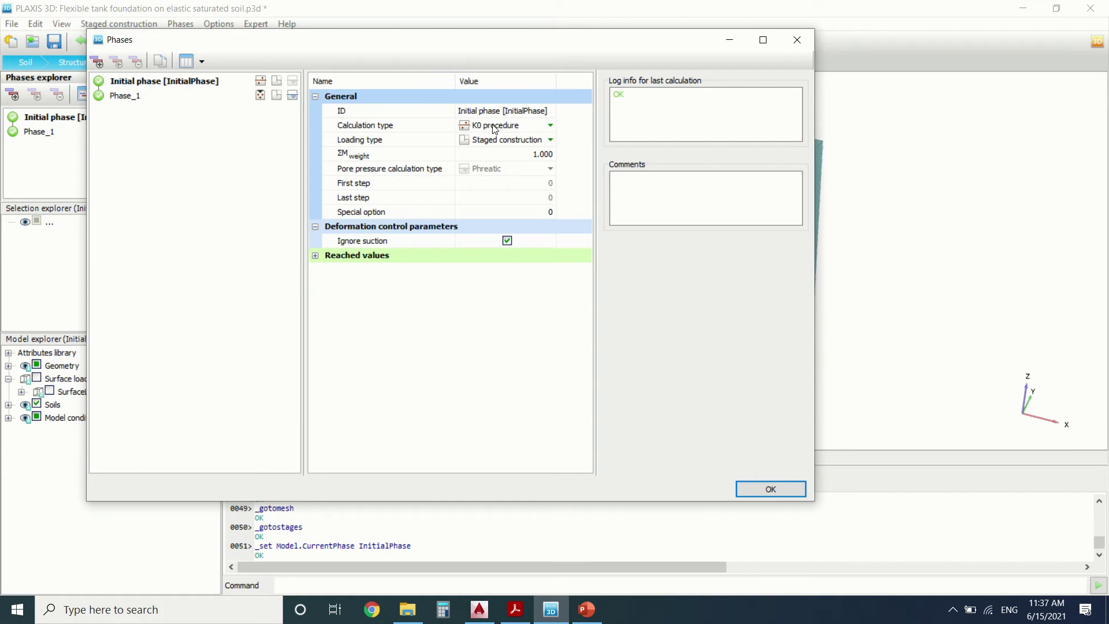
pyautogui.click(166, 97)
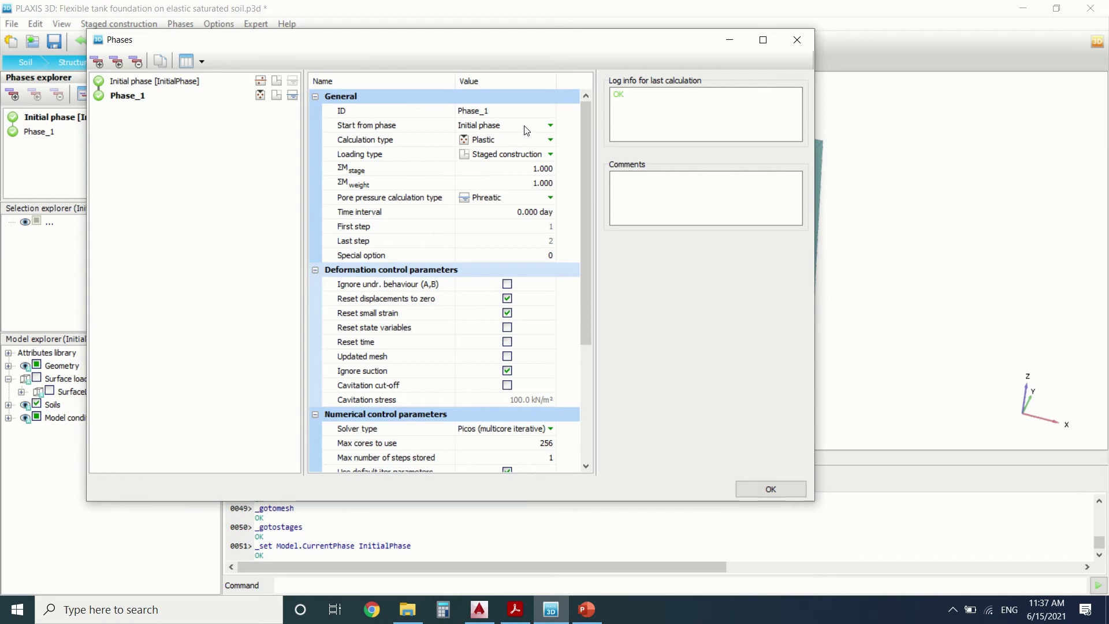
pyautogui.click(796, 40)
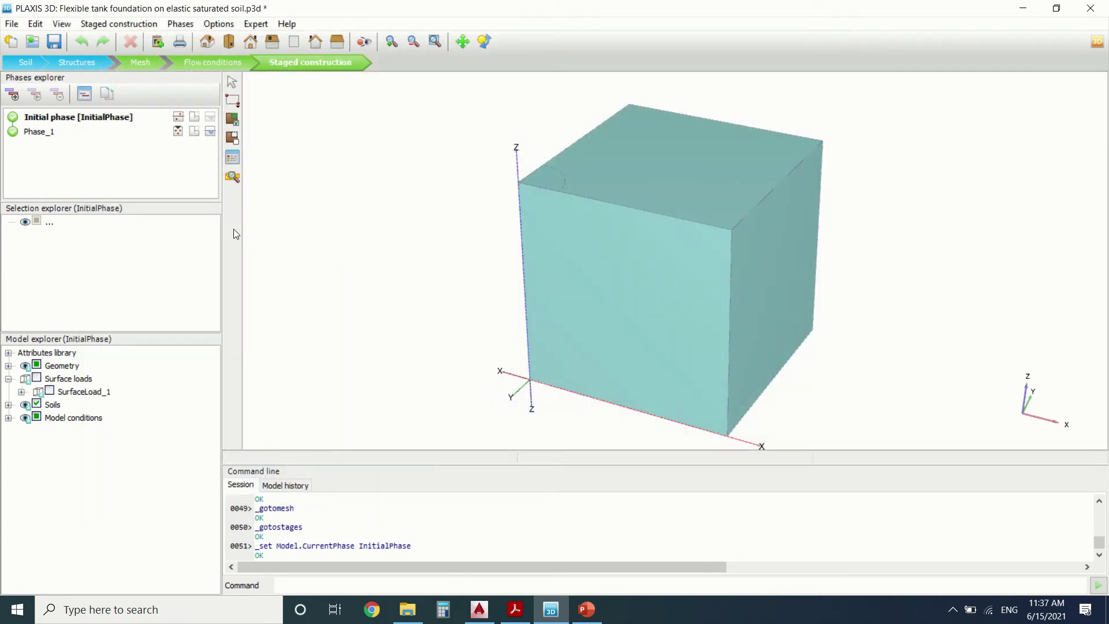
# Launch Output on the Initial phase results and compare them with the validation PDF.
pyautogui.click(233, 231)
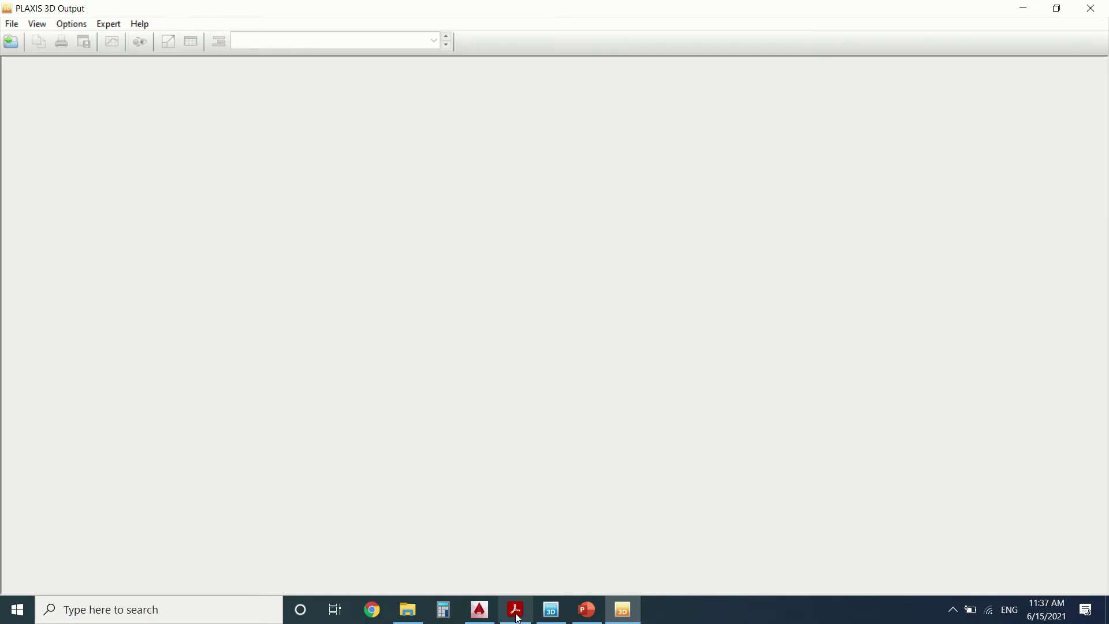
pyautogui.click(515, 609)
pyautogui.scroll(-6, 484, 254)
pyautogui.scroll(9, 484, 254)
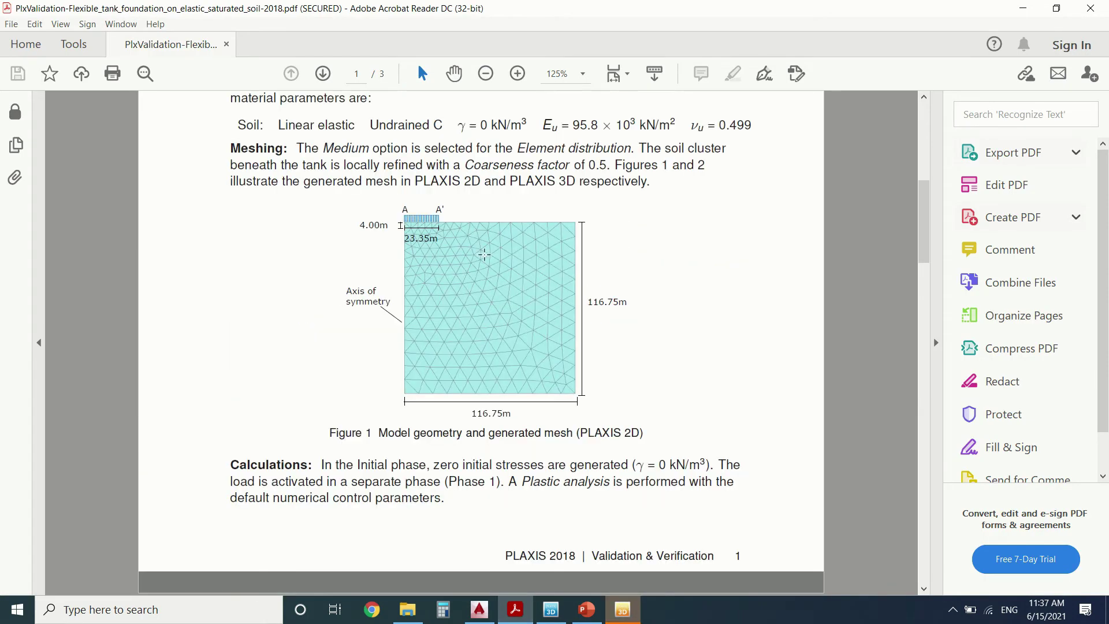
pyautogui.hotkey('alt', 'Tab')
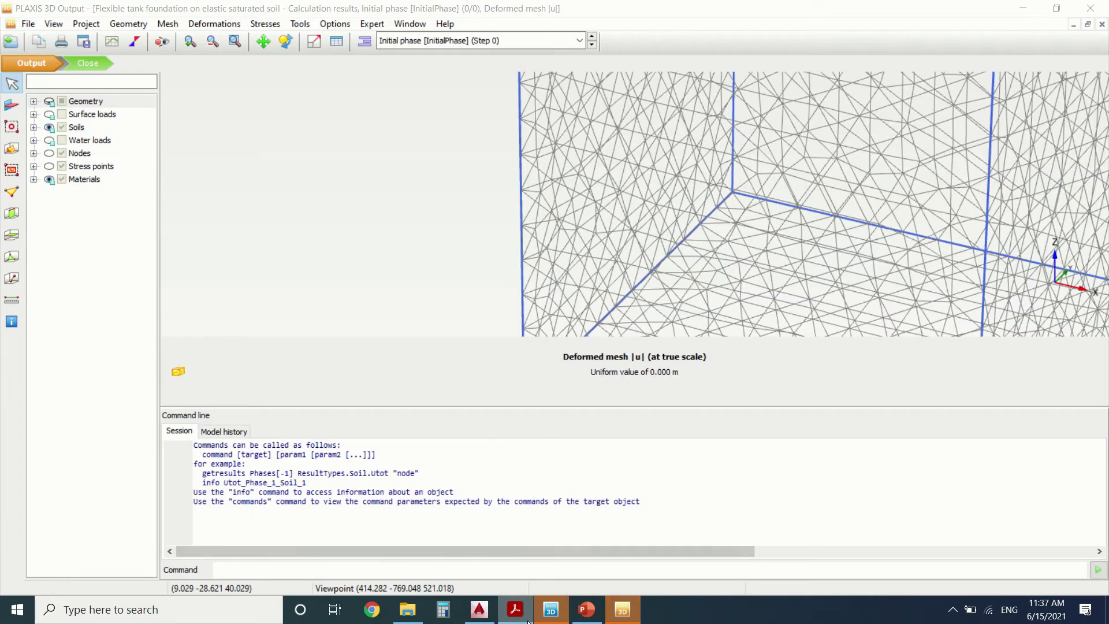
pyautogui.hotkey('alt', 'Tab')
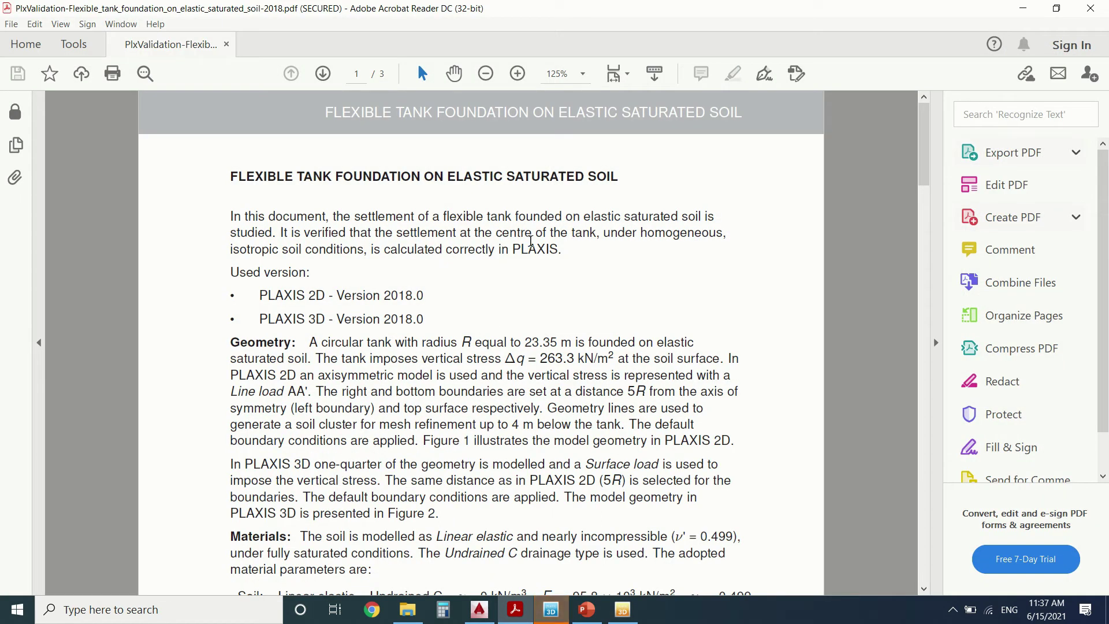
# Scroll the PDF to Table 1's centre settlements of 74.44, 74.21 and 75.60 mm.
pyautogui.scroll(-10, 483, 231)
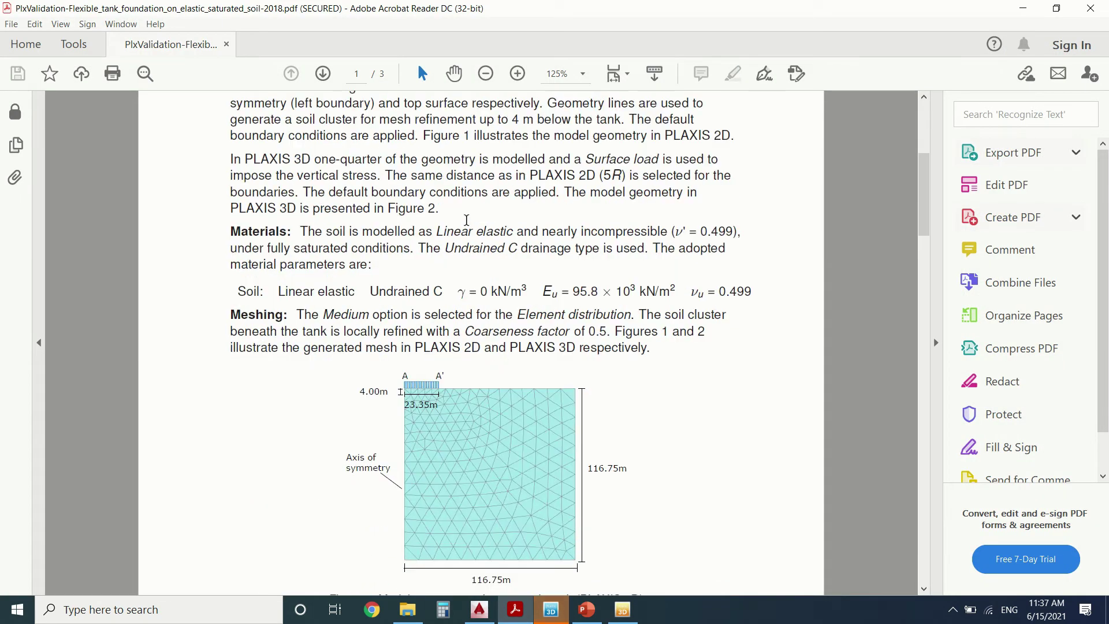
pyautogui.scroll(-13, 483, 231)
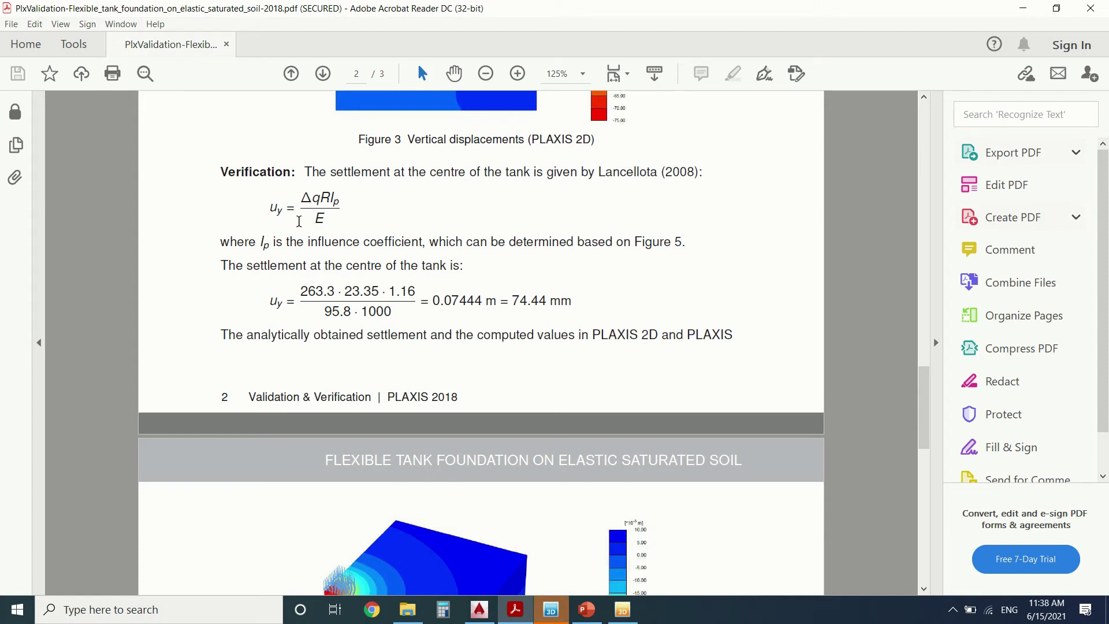
pyautogui.scroll(-10, 412, 218)
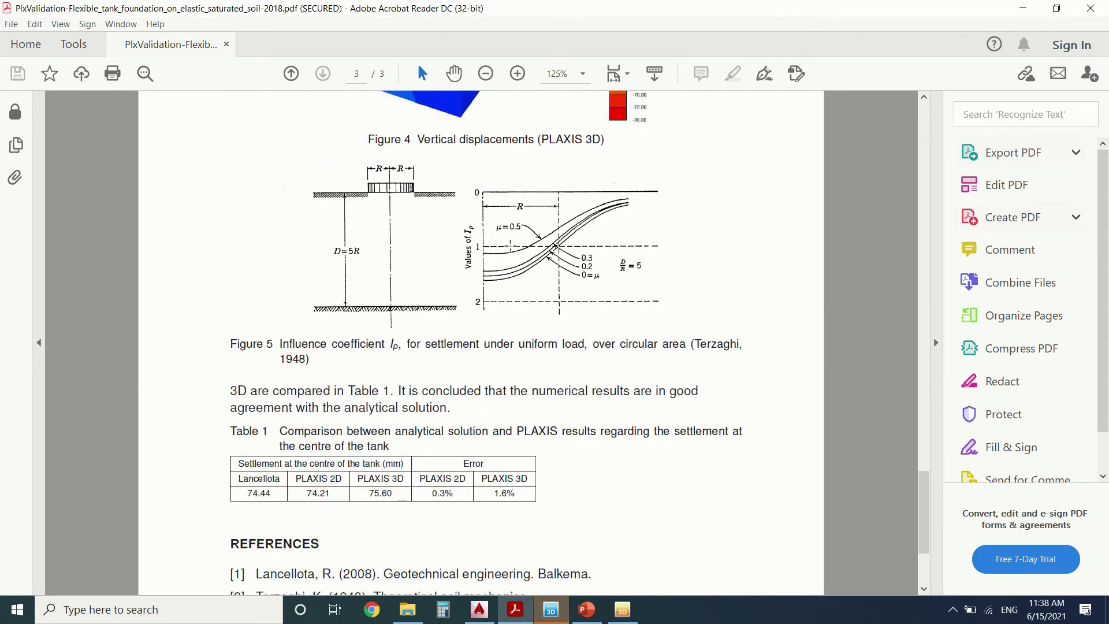
pyautogui.scroll(-3, 393, 262)
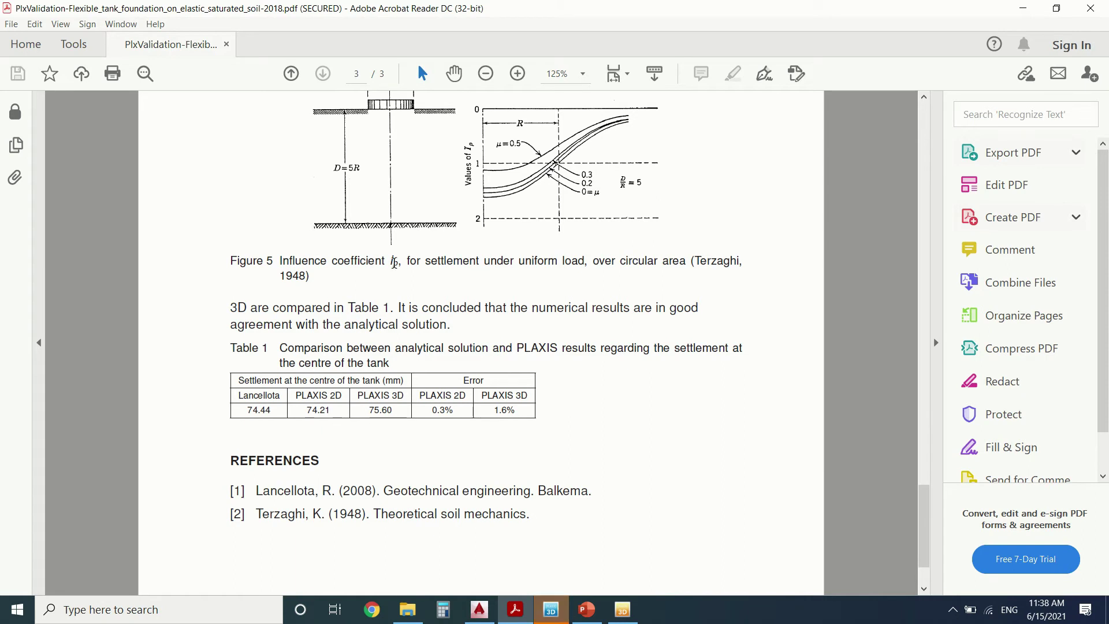
pyautogui.scroll(-2, 327, 351)
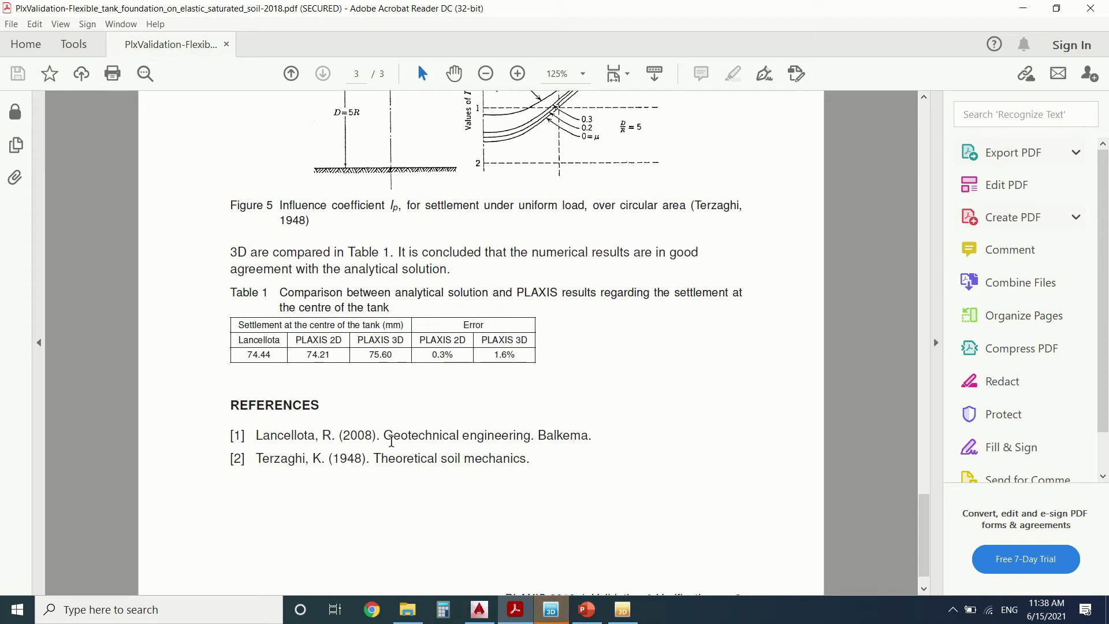
pyautogui.scroll(4, 421, 445)
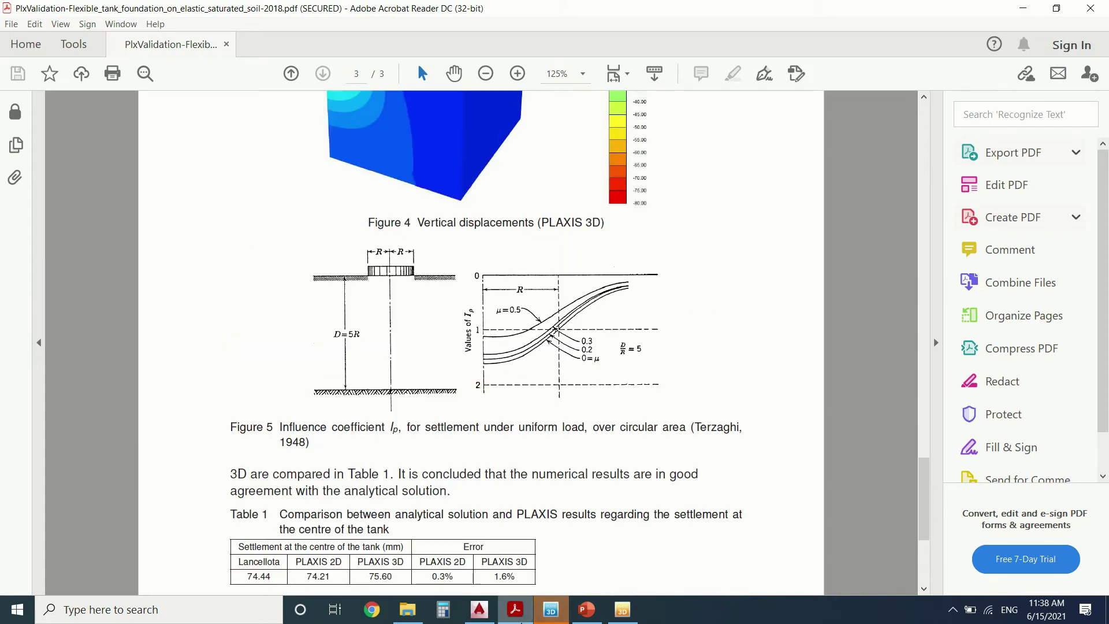
# Display total displacements |u| as iso surfaces in Output.
pyautogui.click(550, 613)
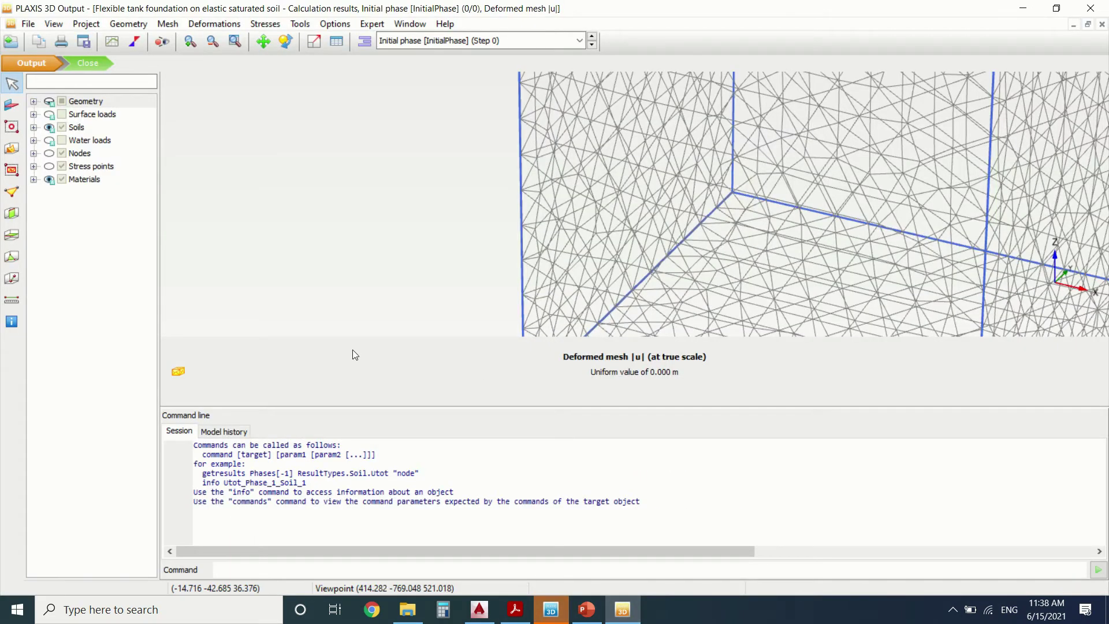
pyautogui.scroll(-4, 416, 297)
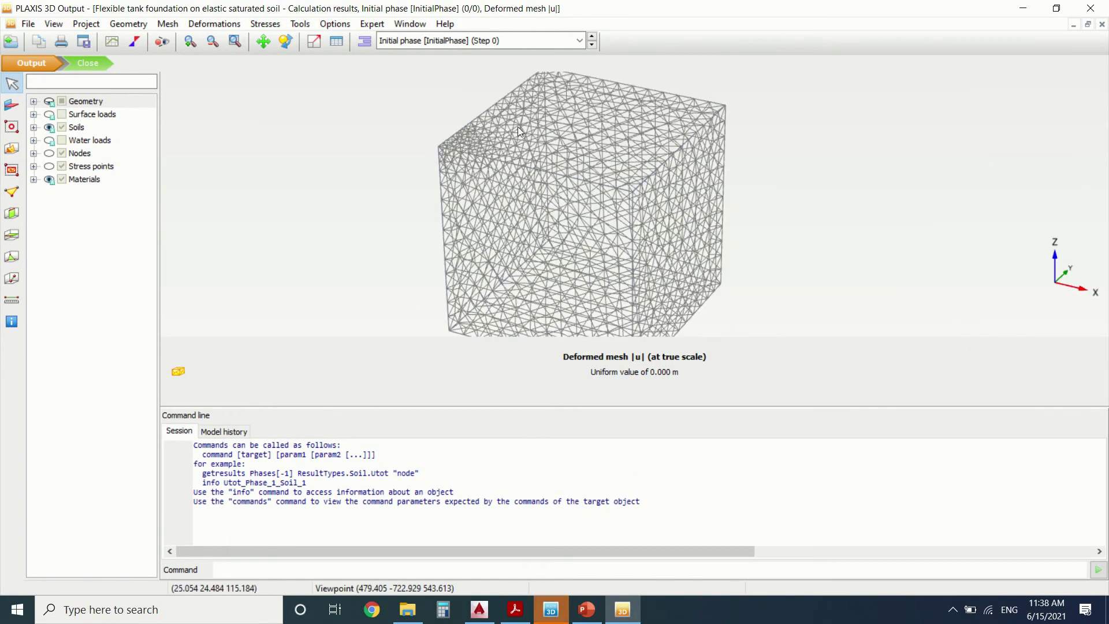
pyautogui.scroll(1, 526, 115)
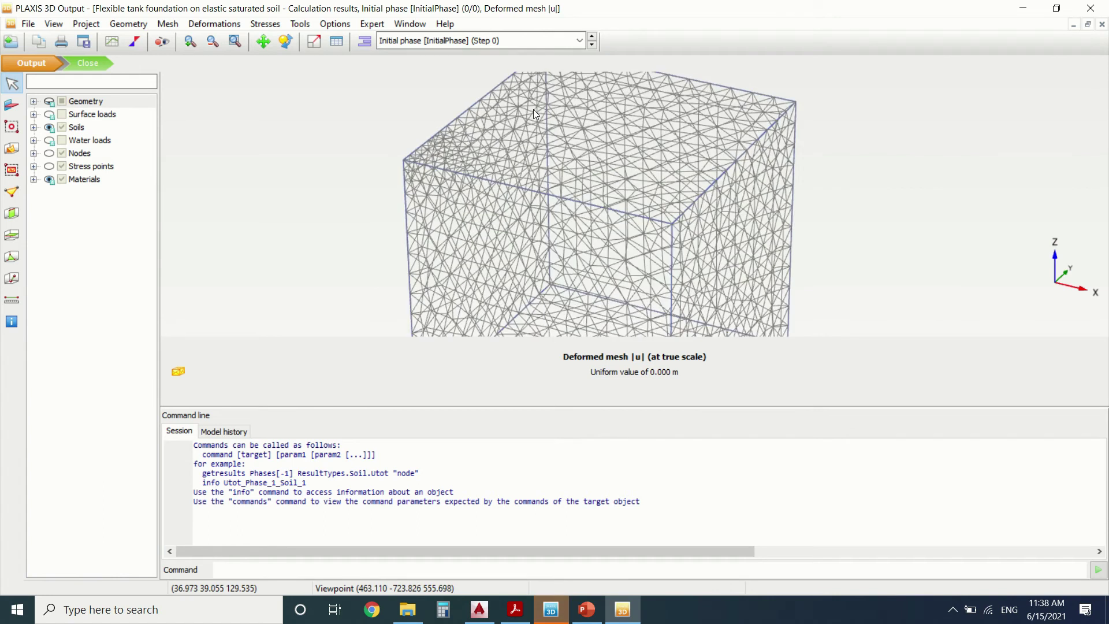
pyautogui.click(242, 23)
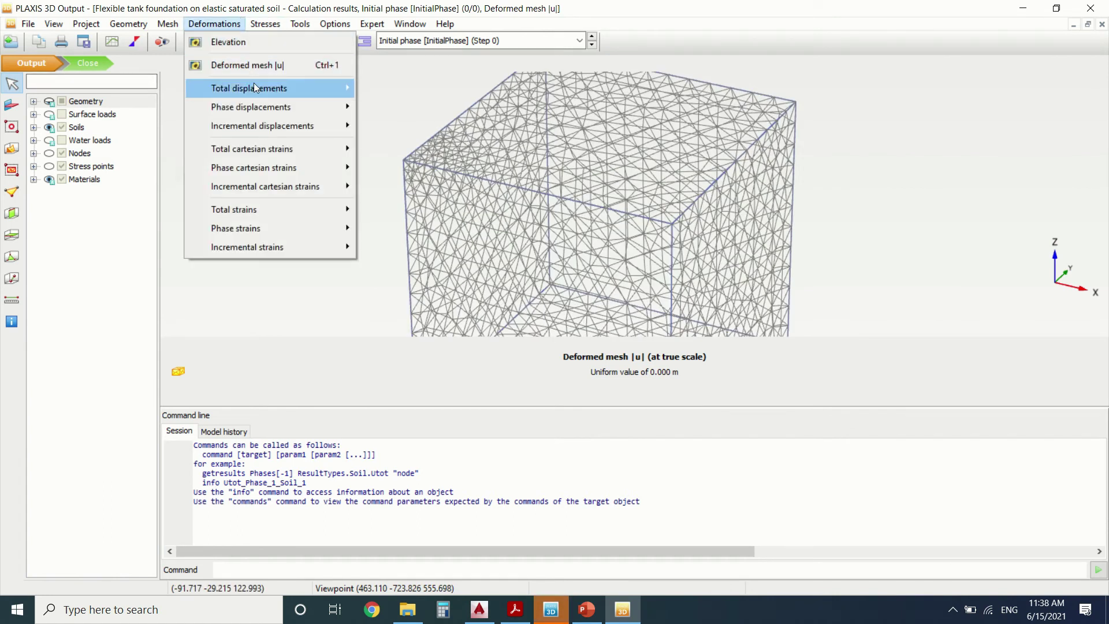
pyautogui.moveTo(255, 86)
pyautogui.click(394, 89)
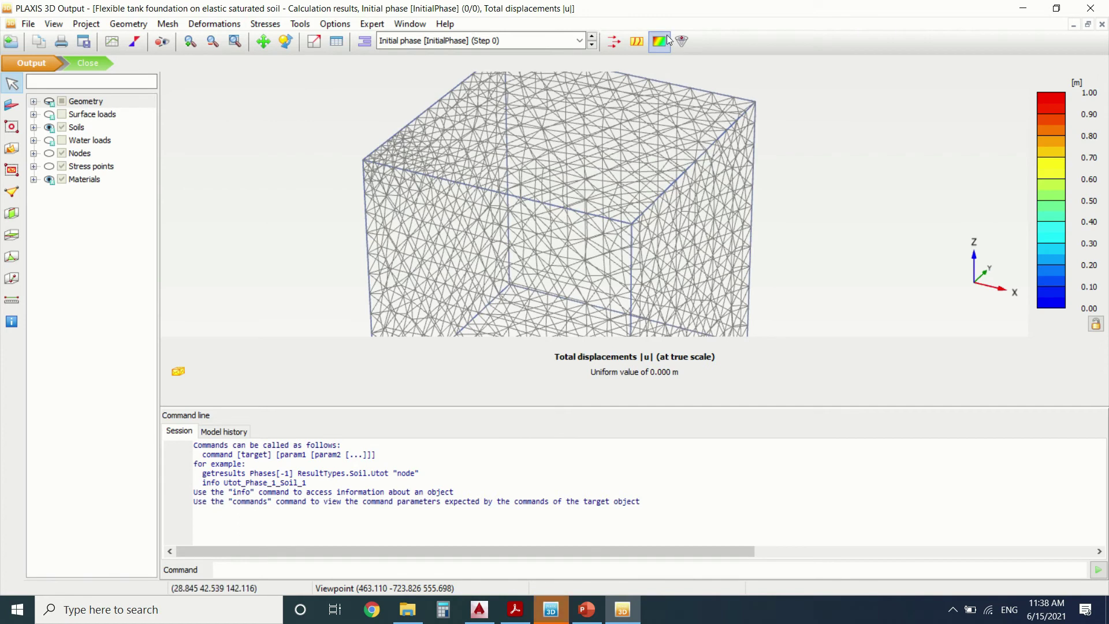
pyautogui.click(681, 40)
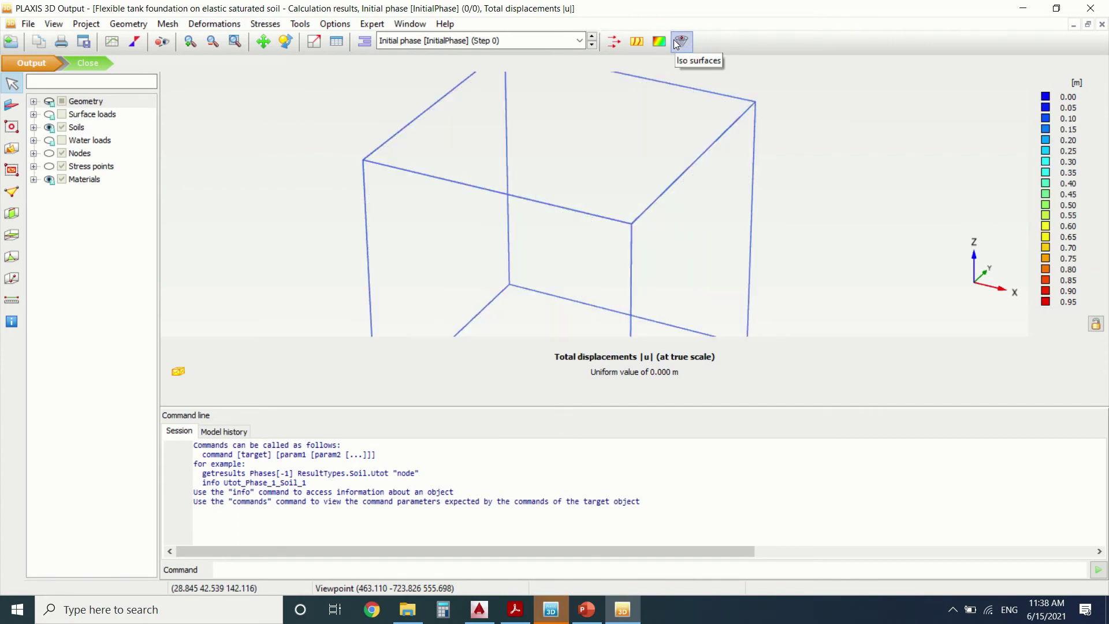
# Switch the displacement plot to Phase_1, peaking at 0.07565 m.
pyautogui.scroll(2, 482, 151)
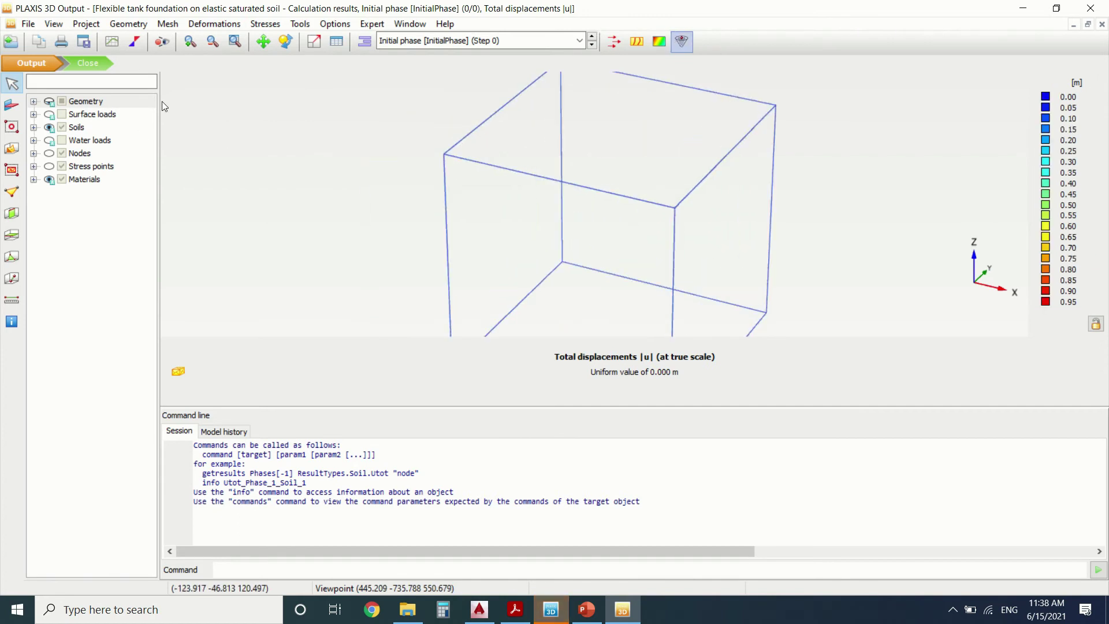
pyautogui.click(490, 44)
pyautogui.click(482, 71)
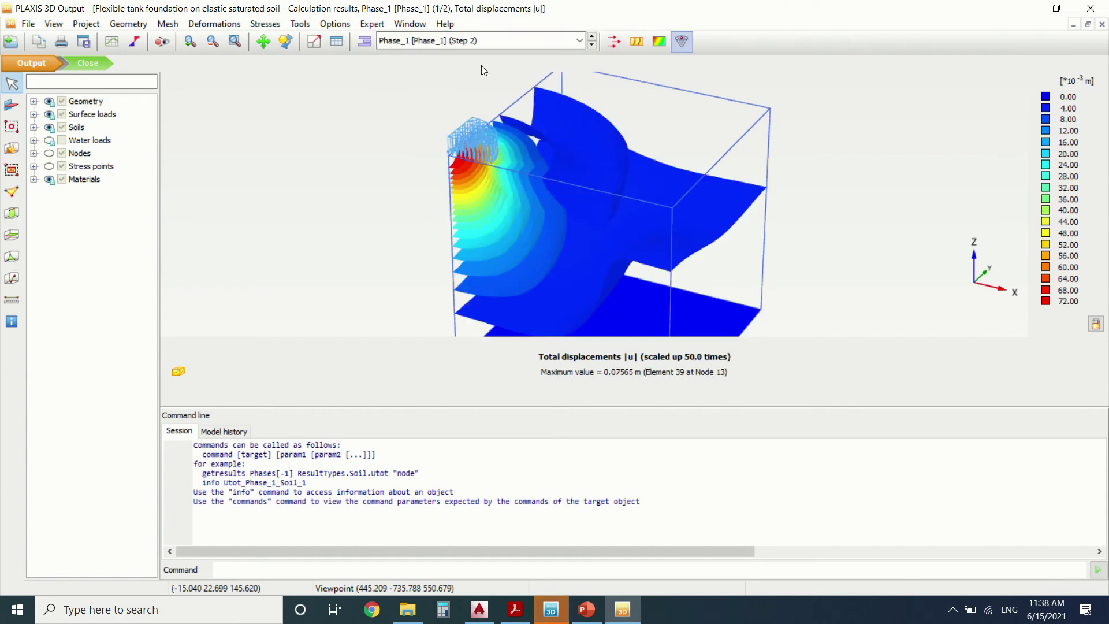
pyautogui.scroll(2, 465, 161)
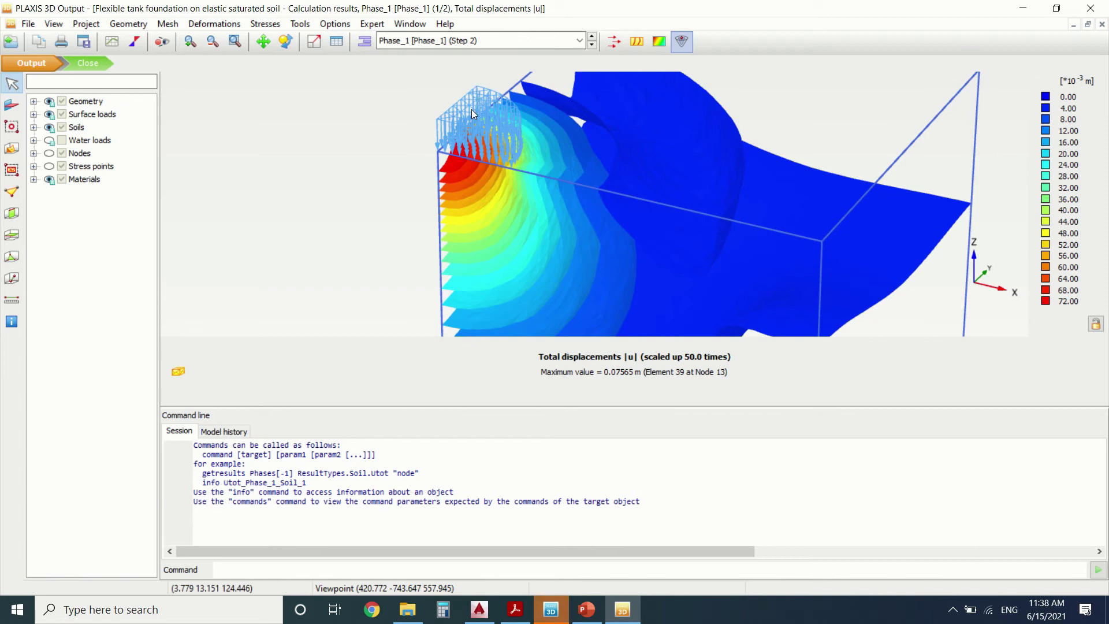
pyautogui.scroll(2, 487, 139)
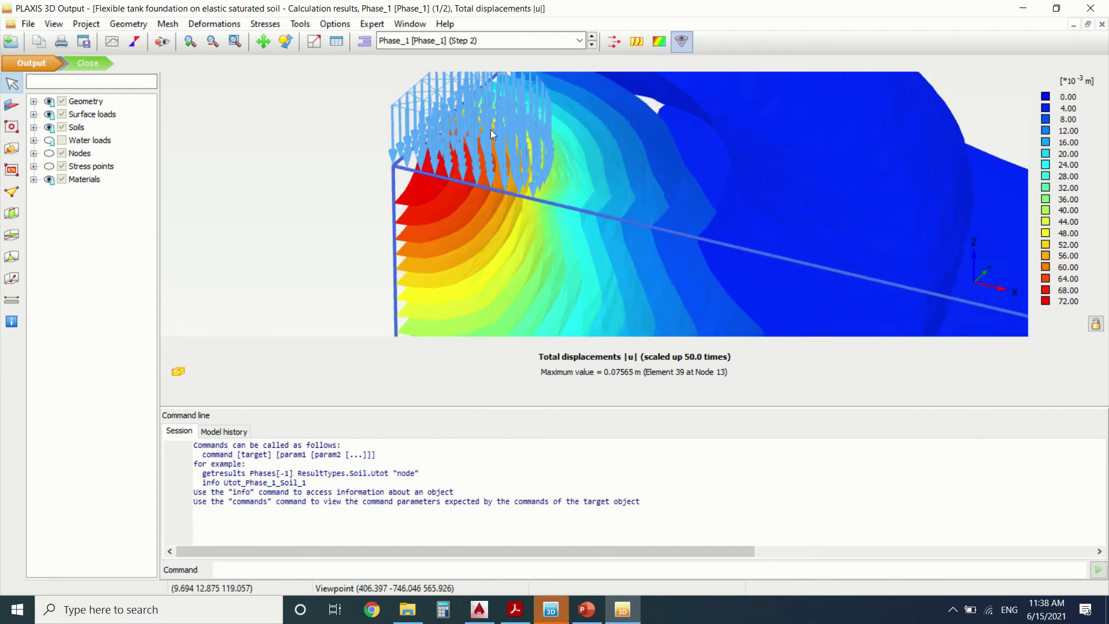
pyautogui.scroll(-1, 490, 129)
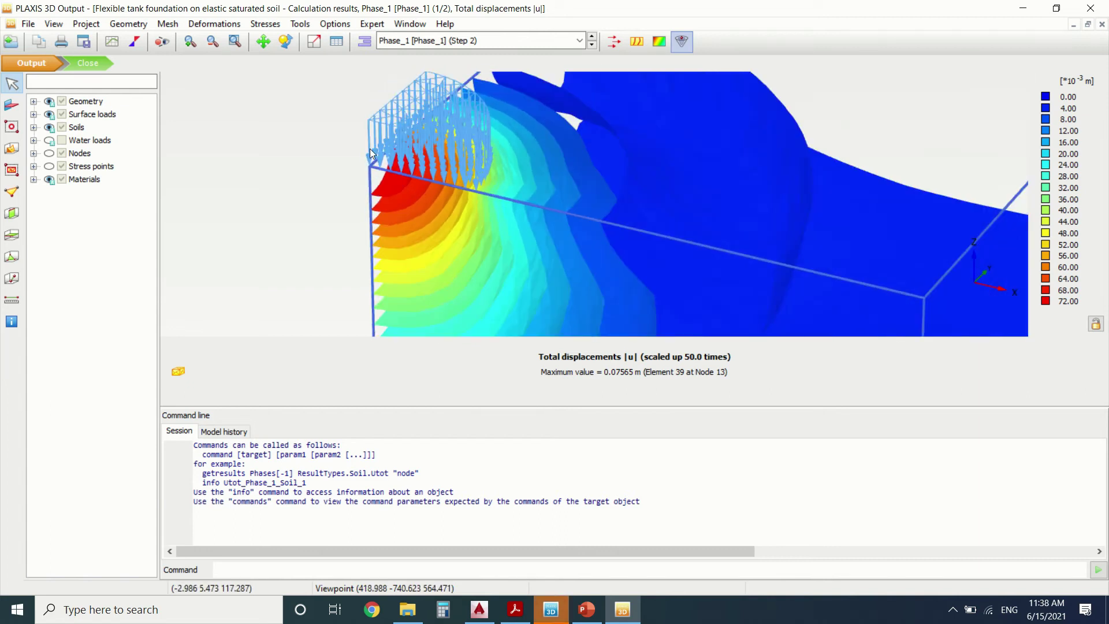
pyautogui.scroll(-2, 370, 148)
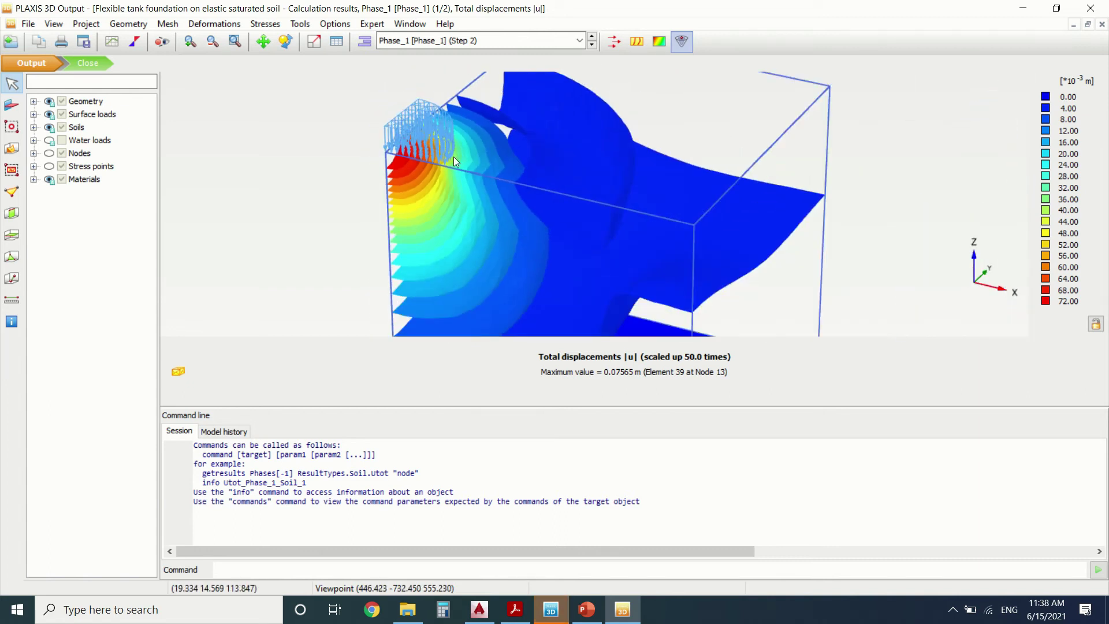
# Draw cross section A-A* with first point X=0, Y=0 and second point X=1, Y=0.
pyautogui.click(11, 213)
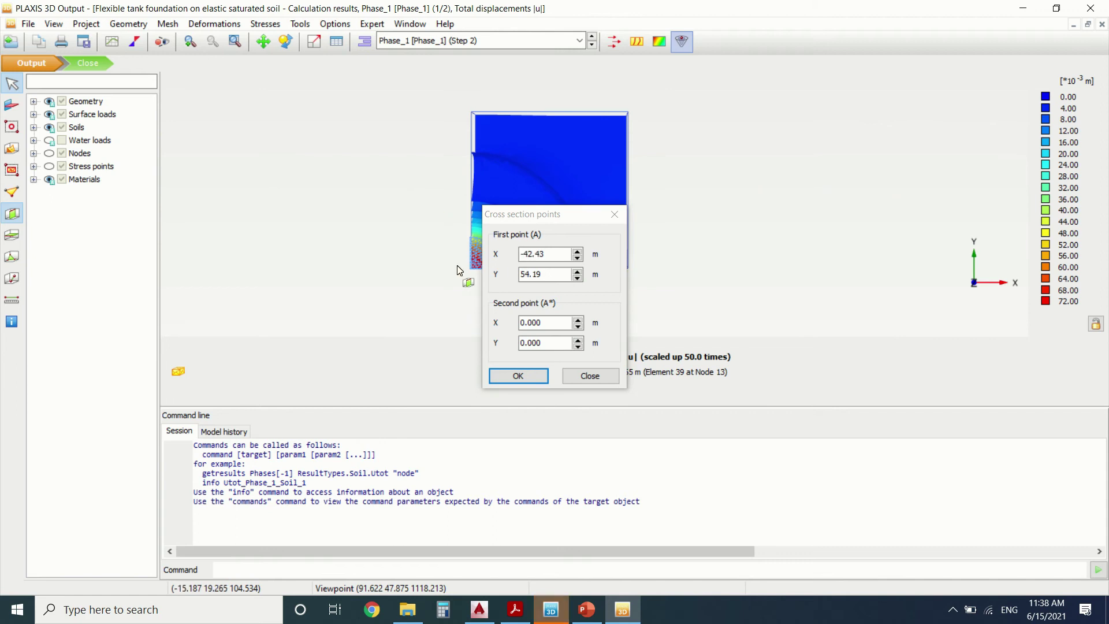
pyautogui.click(473, 256)
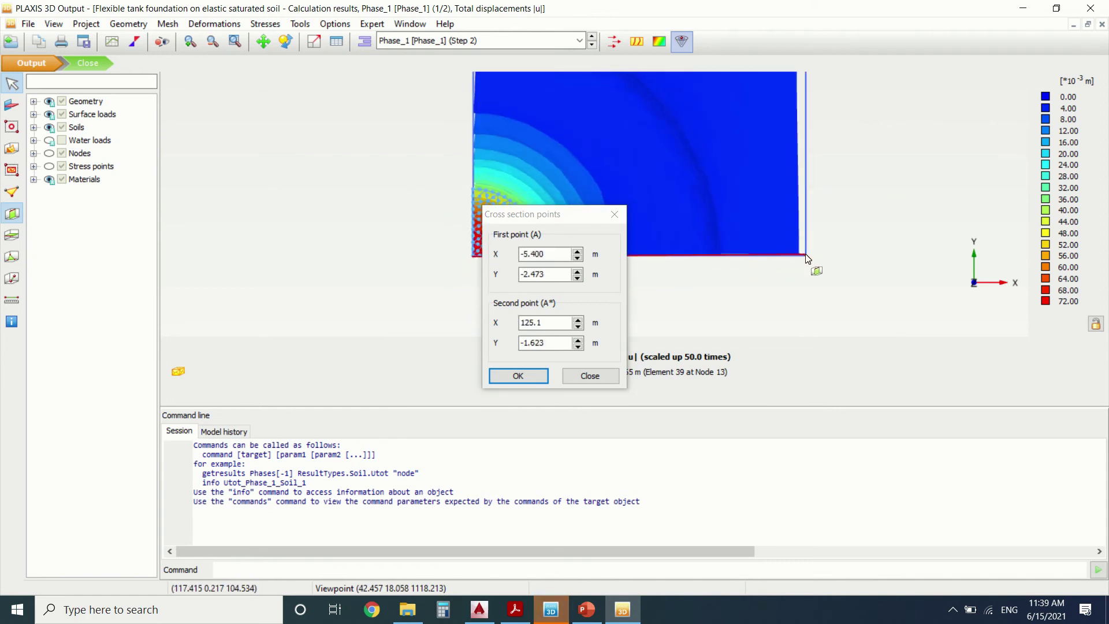
pyautogui.moveTo(570, 254); pyautogui.dragTo(512, 278)
pyautogui.write('00')
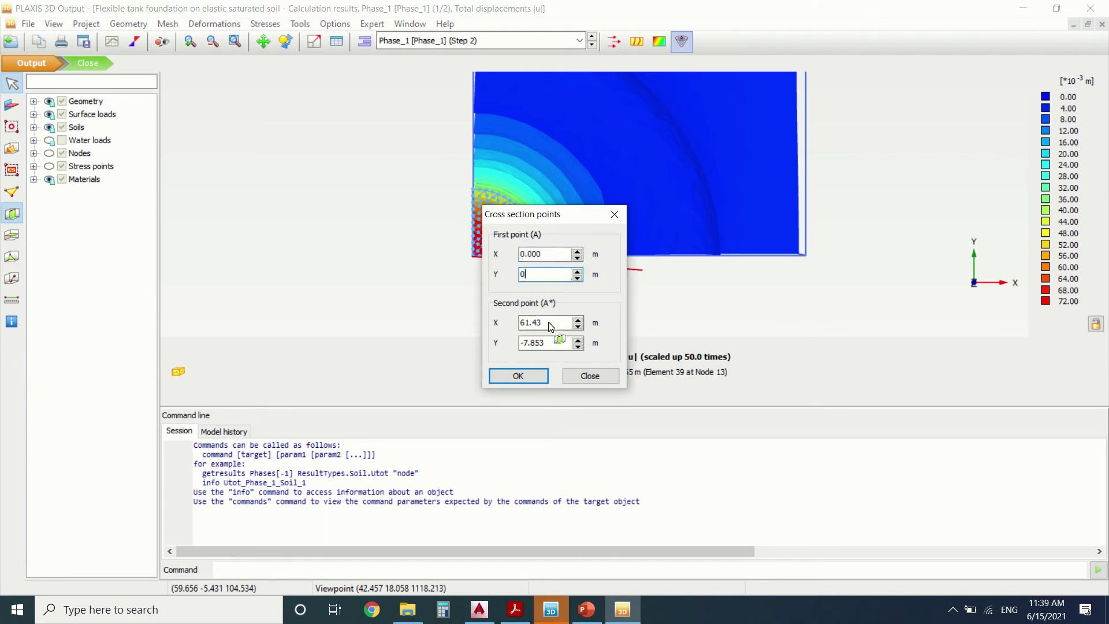
pyautogui.moveTo(543, 322); pyautogui.dragTo(507, 342)
pyautogui.write('1.')
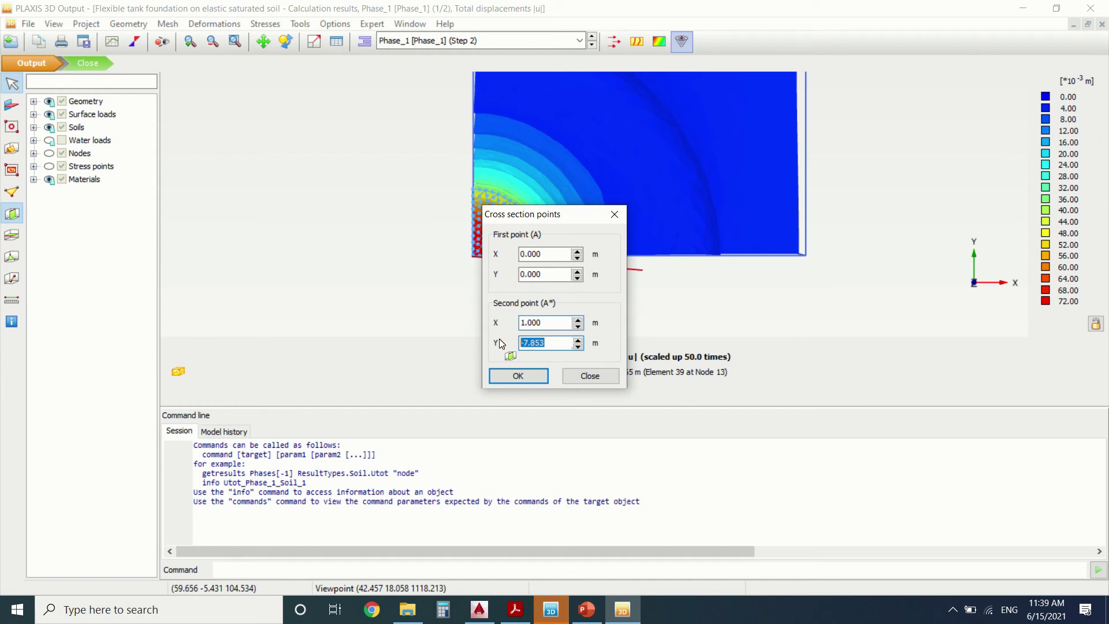
pyautogui.write('0')
pyautogui.click(514, 374)
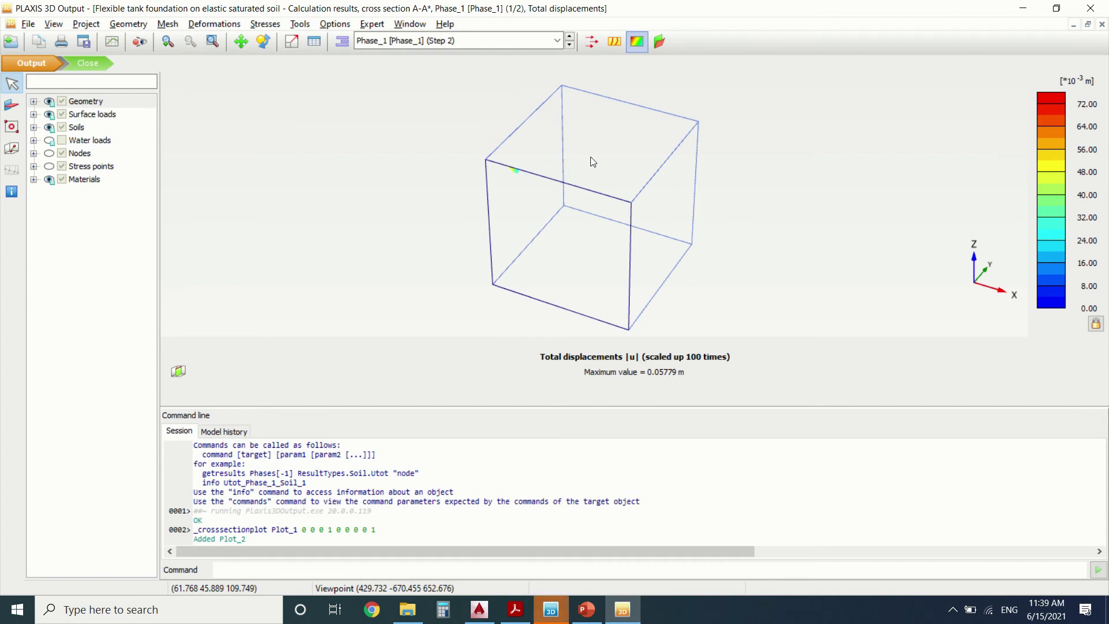
# Display the A-A* cross section as shaded total-displacement contours instead of the mesh.
pyautogui.hotkey('alt', '-')
pyautogui.keyDown('ctrl'); pyautogui.moveTo(624, 159); pyautogui.dragTo(663, 72, button='right'); pyautogui.keyUp('ctrl')
pyautogui.scroll(5, 752, 156)
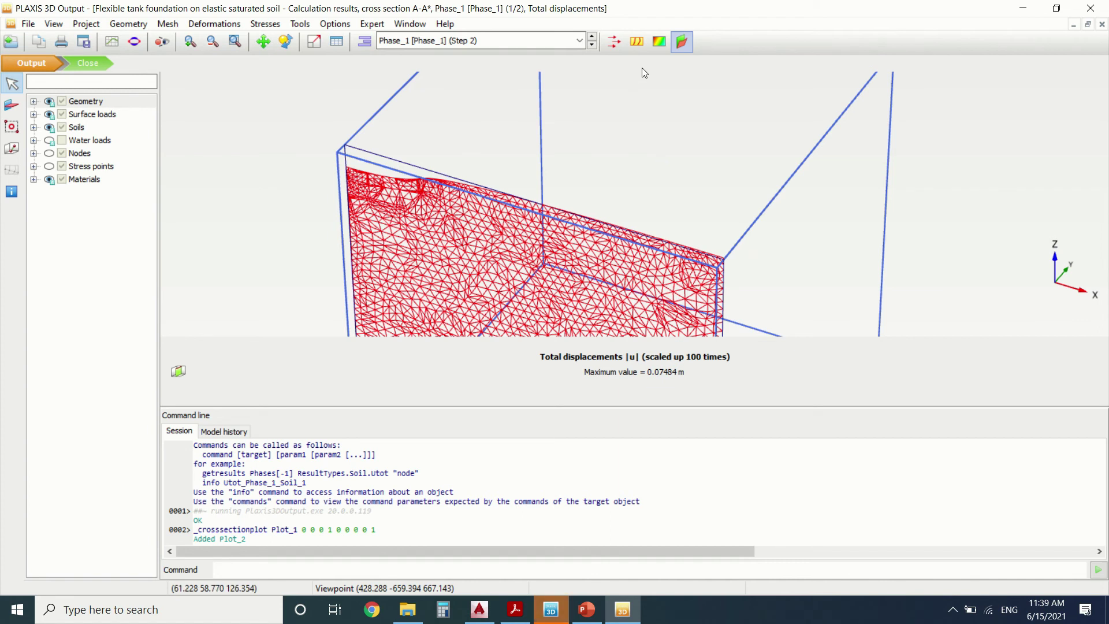
pyautogui.click(651, 48)
# Rotate the cross section to a head-on front view, peaking at 0.07484 m.
pyautogui.moveTo(612, 221); pyautogui.dragTo(476, 147, button='right')
pyautogui.scroll(-4, 449, 158)
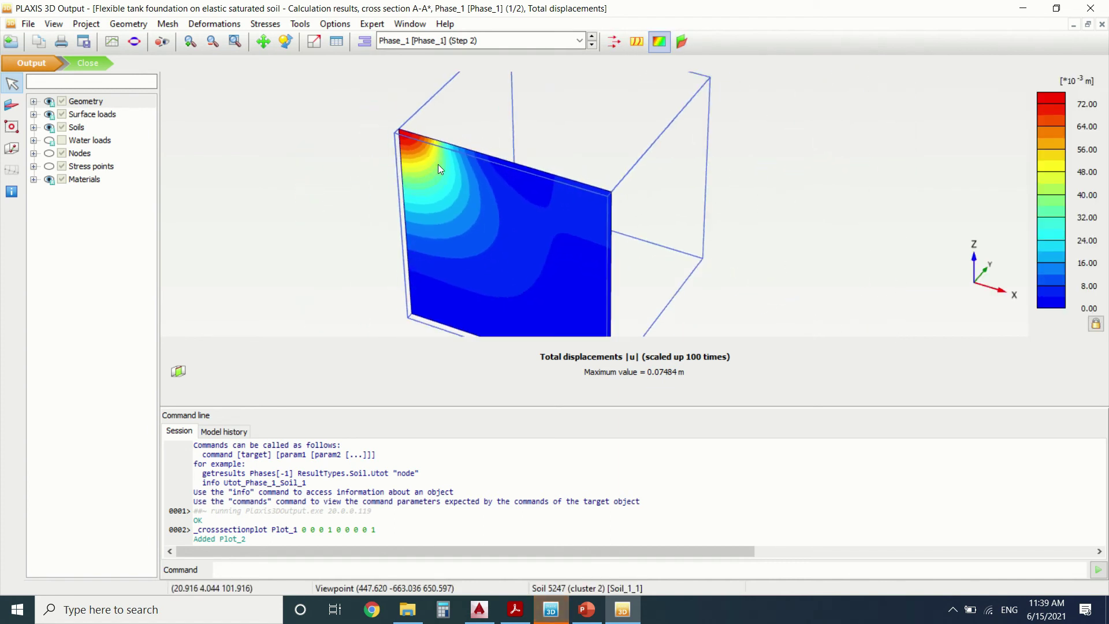
pyautogui.scroll(3, 630, 283)
pyautogui.scroll(-3, 372, 159)
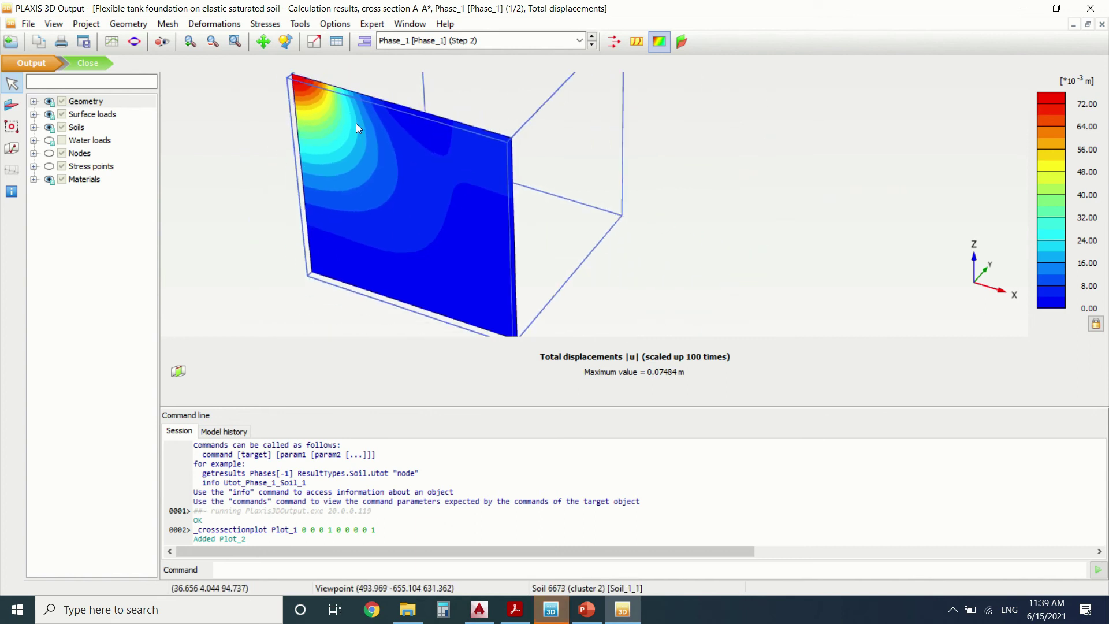
pyautogui.click(285, 41)
pyautogui.moveTo(452, 161); pyautogui.dragTo(624, 141)
pyautogui.moveTo(428, 186); pyautogui.dragTo(315, 181)
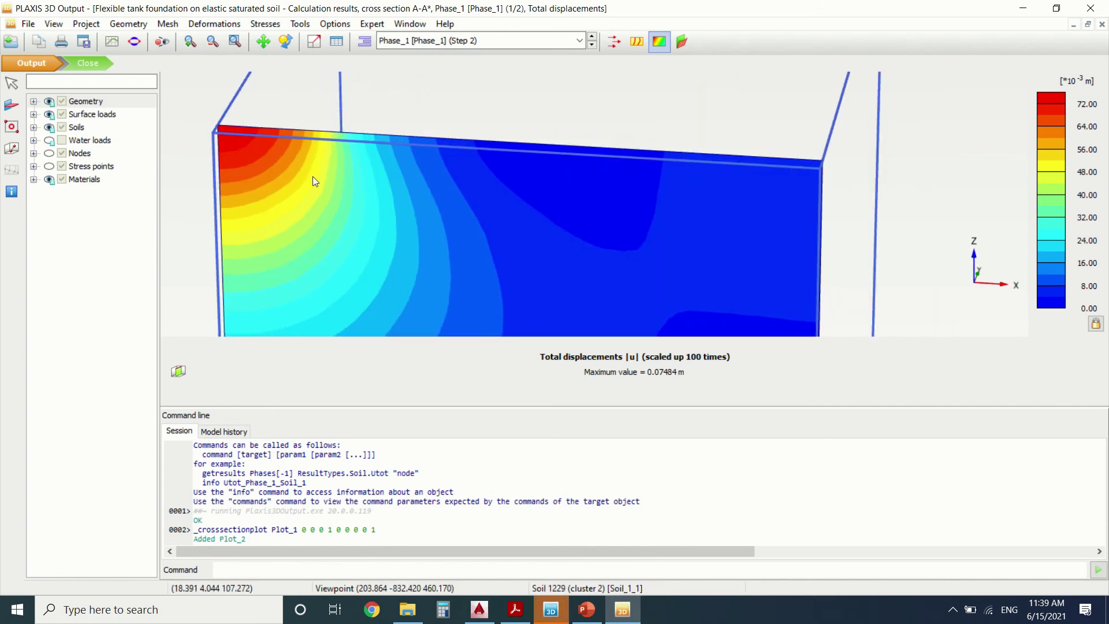
# Step the section plane back and forth until the maximum total displacement reads 0.07527 m.
pyautogui.press('Up')
pyautogui.press('Up')
pyautogui.press('Up')
pyautogui.press('Up')
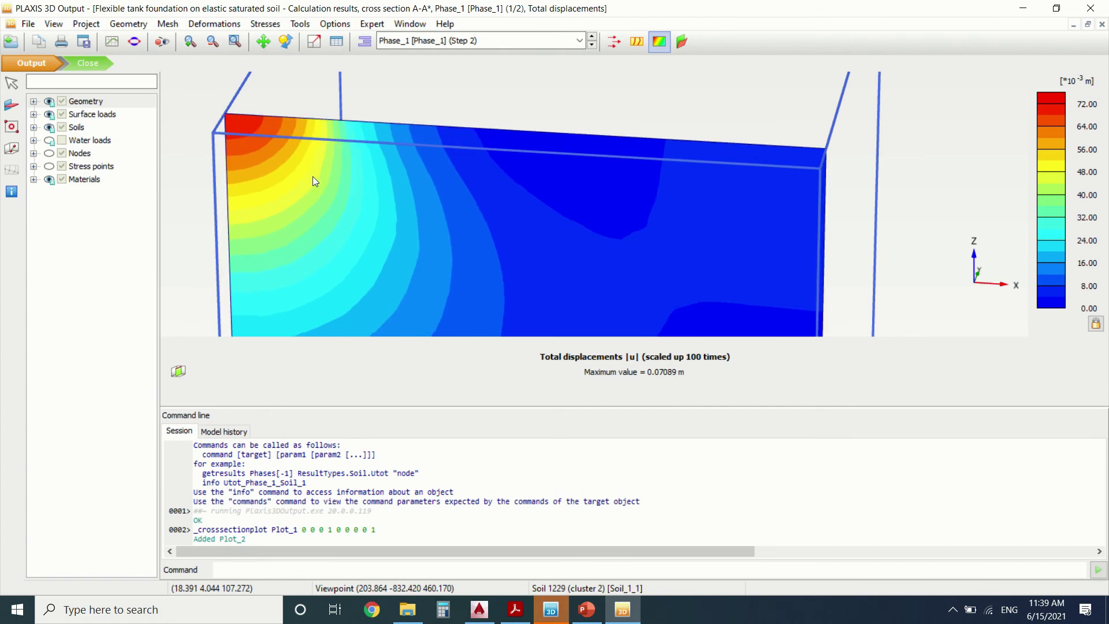
pyautogui.press('Up')
pyautogui.press('Up')
pyautogui.press('Up')
pyautogui.press('Up')
pyautogui.press('Up')
pyautogui.press('Up')
pyautogui.press('Up')
pyautogui.press('Up')
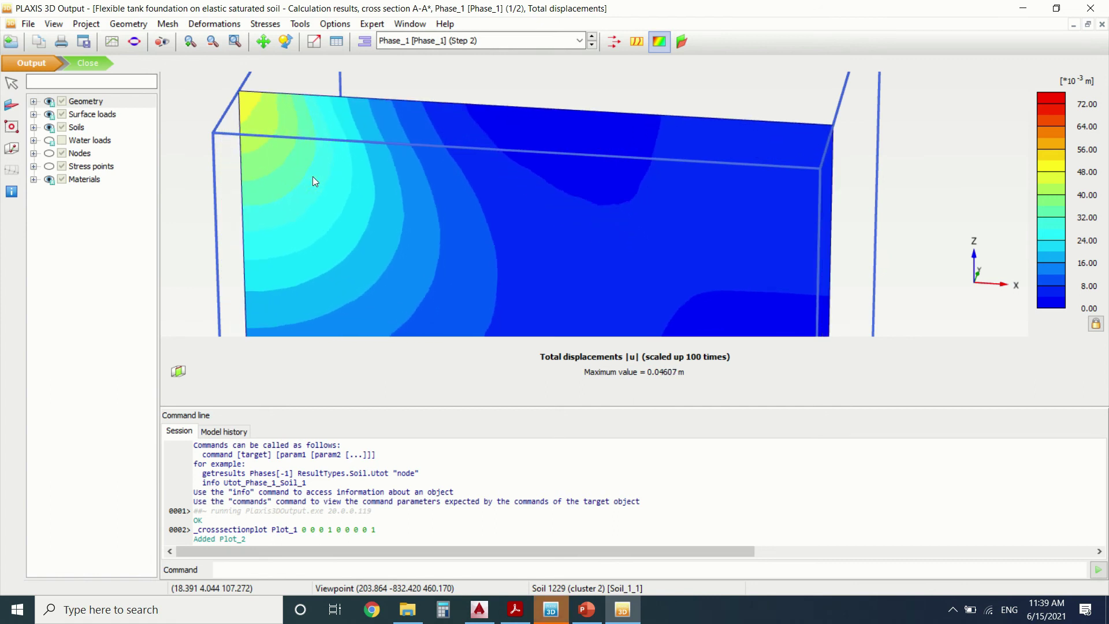
pyautogui.press('Up')
pyautogui.press('Up')
pyautogui.press('Up')
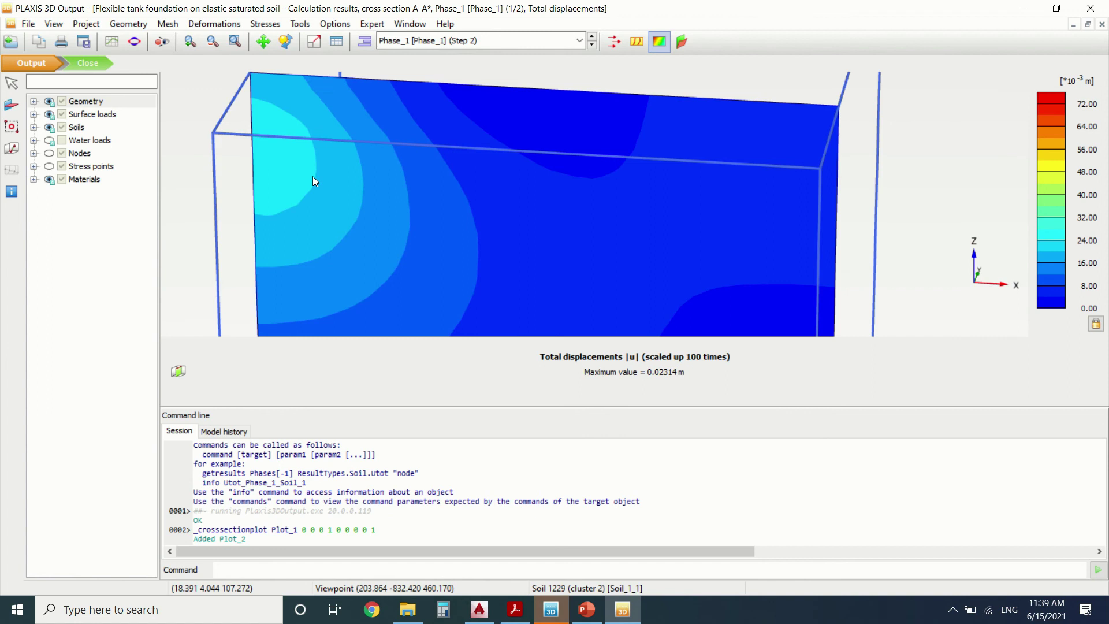
pyautogui.press('Up')
pyautogui.press('Up')
pyautogui.press('Up')
pyautogui.press('Up')
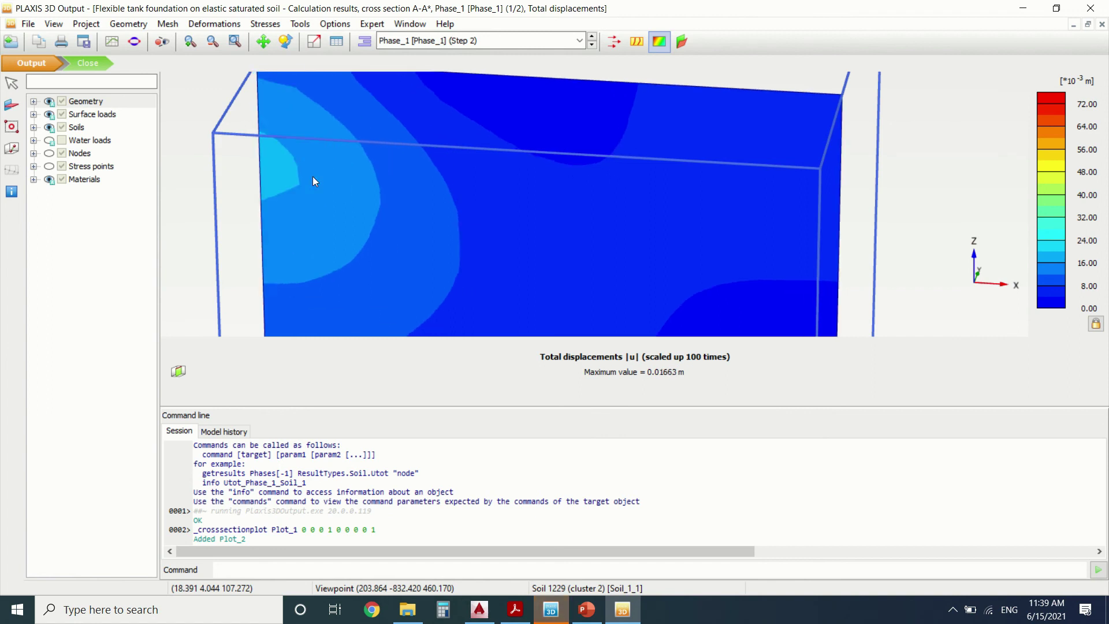
pyautogui.press('Down')
pyautogui.press('Down')
pyautogui.press('Down')
pyautogui.press('Down')
pyautogui.press('Down')
pyautogui.press('Down')
pyautogui.press('Down')
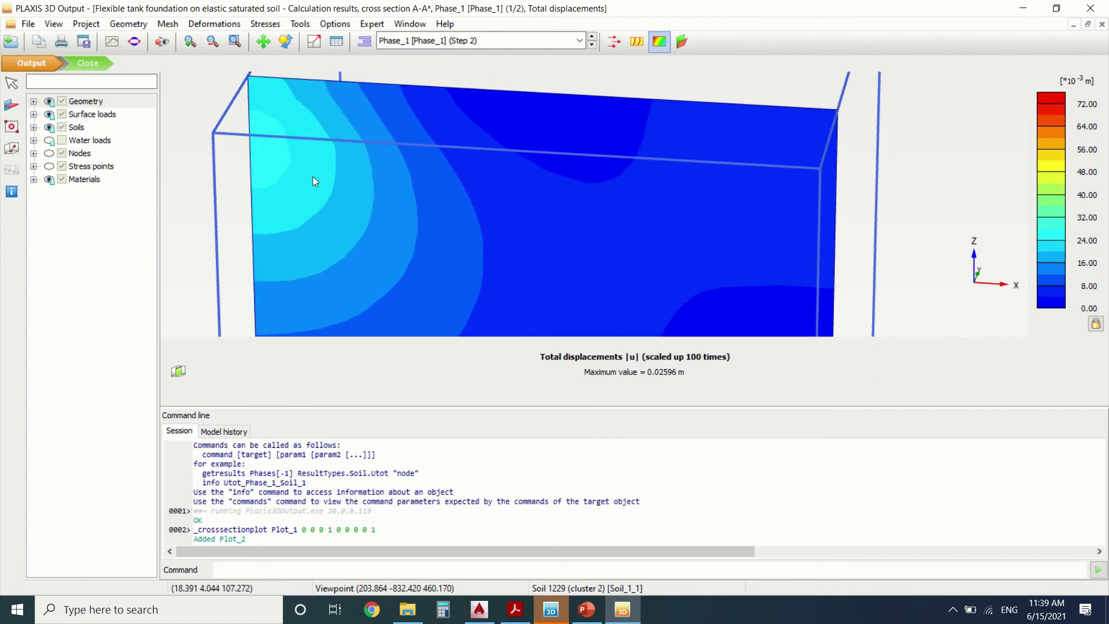
pyautogui.press('Down')
pyautogui.press('Down')
pyautogui.press('Down')
pyautogui.press('Down')
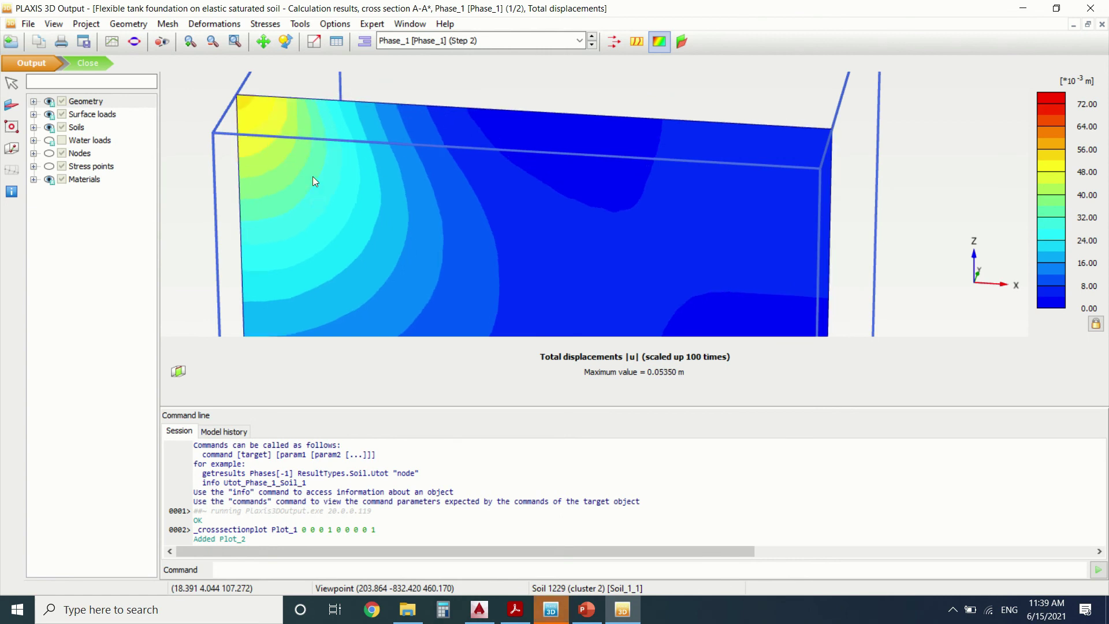
pyautogui.press('Down')
pyautogui.press('Down')
pyautogui.press('Down')
pyautogui.press('Down')
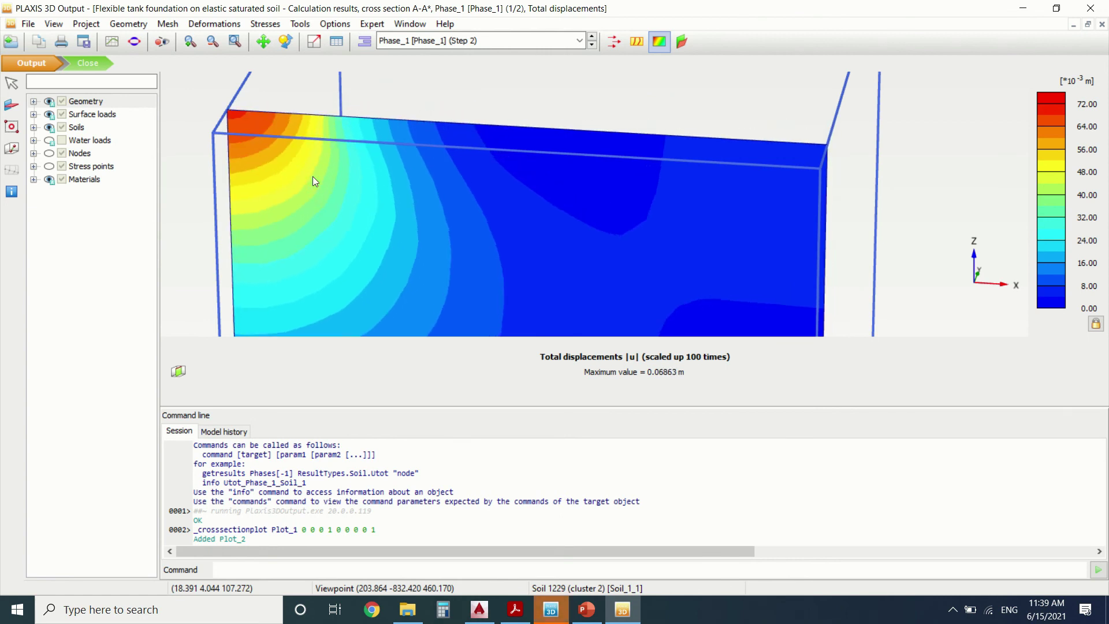
pyautogui.press('Down')
pyautogui.press('Down')
pyautogui.press('Down')
pyautogui.press('Down')
pyautogui.press('Down')
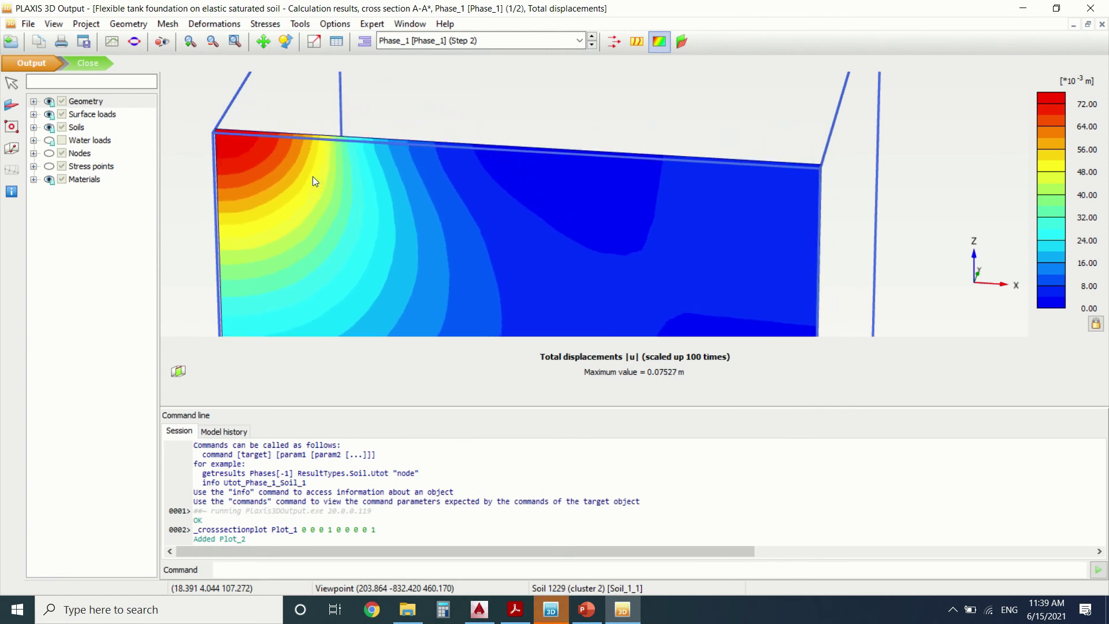
pyautogui.press('Up')
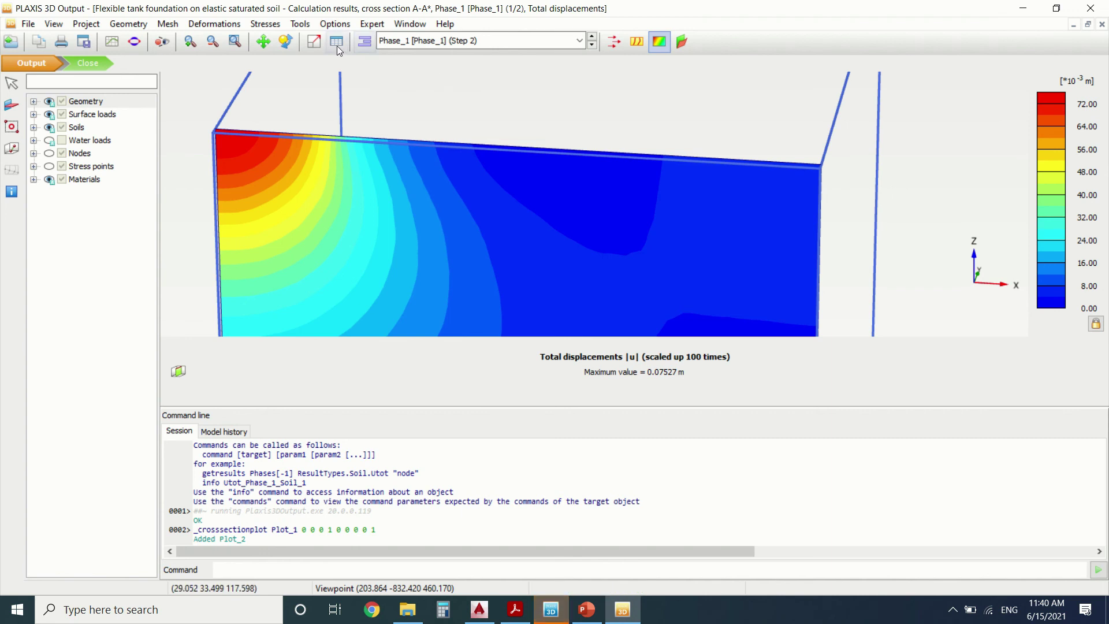
# Plot σ'xx Cartesian effective stress on A-A*, ranging from -305.6 to 64.74 kN/m².
pyautogui.click(267, 27)
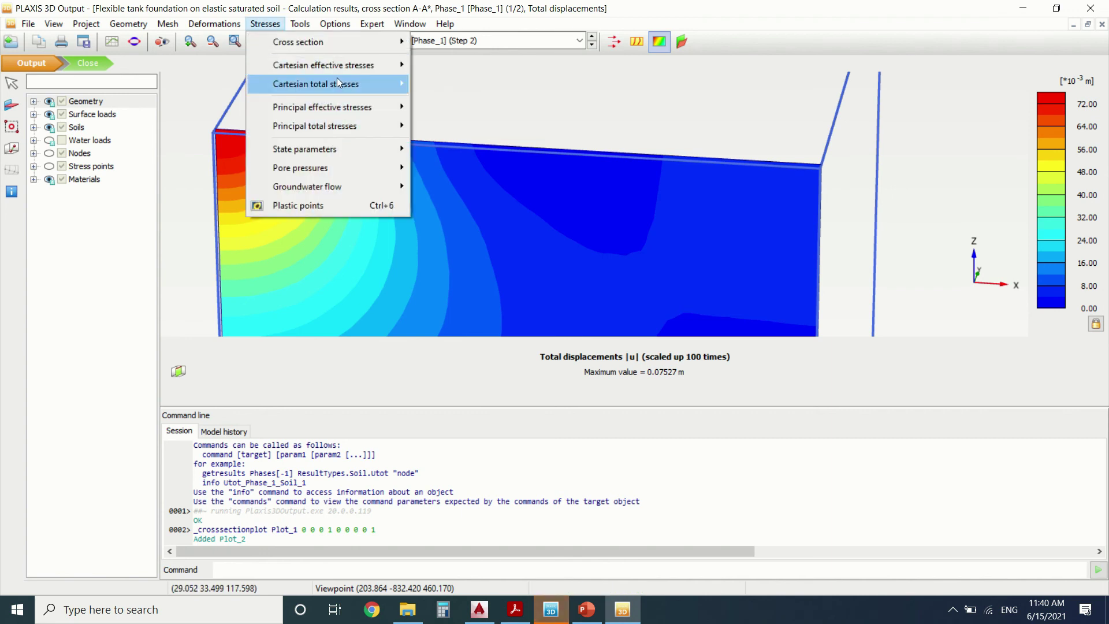
pyautogui.moveTo(337, 73)
pyautogui.click(440, 66)
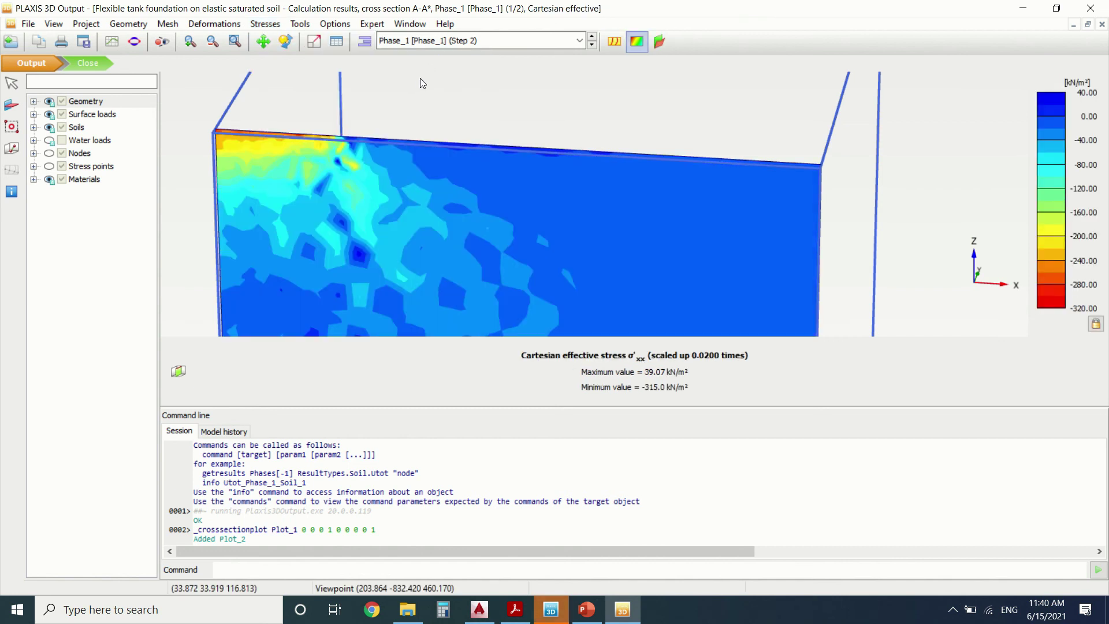
pyautogui.scroll(-4, 462, 111)
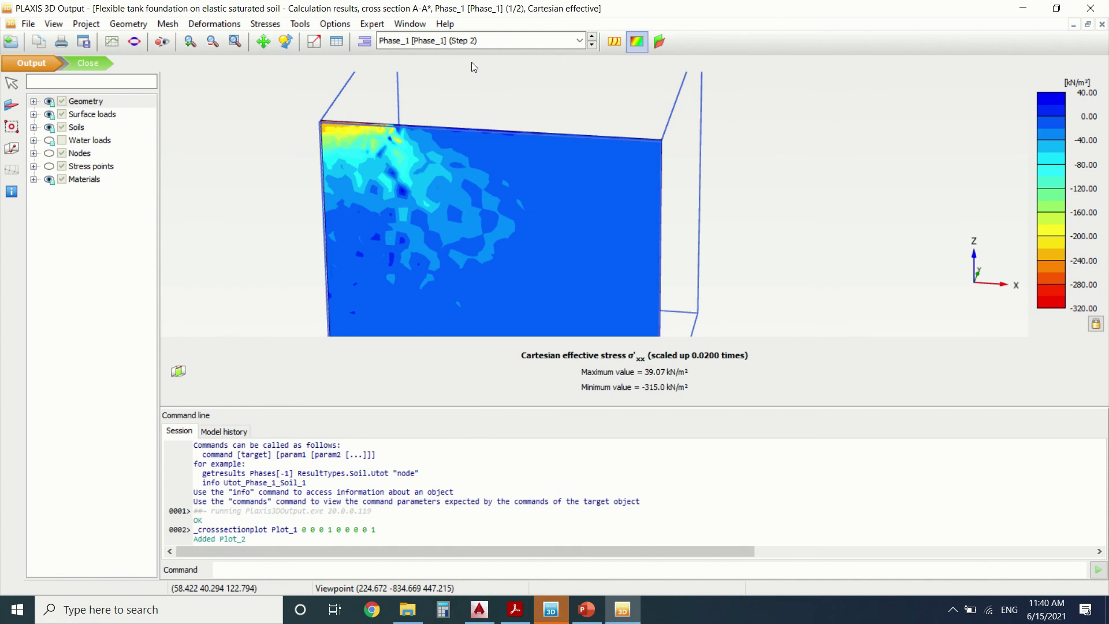
pyautogui.scroll(1, 404, 98)
pyautogui.scroll(1, 403, 100)
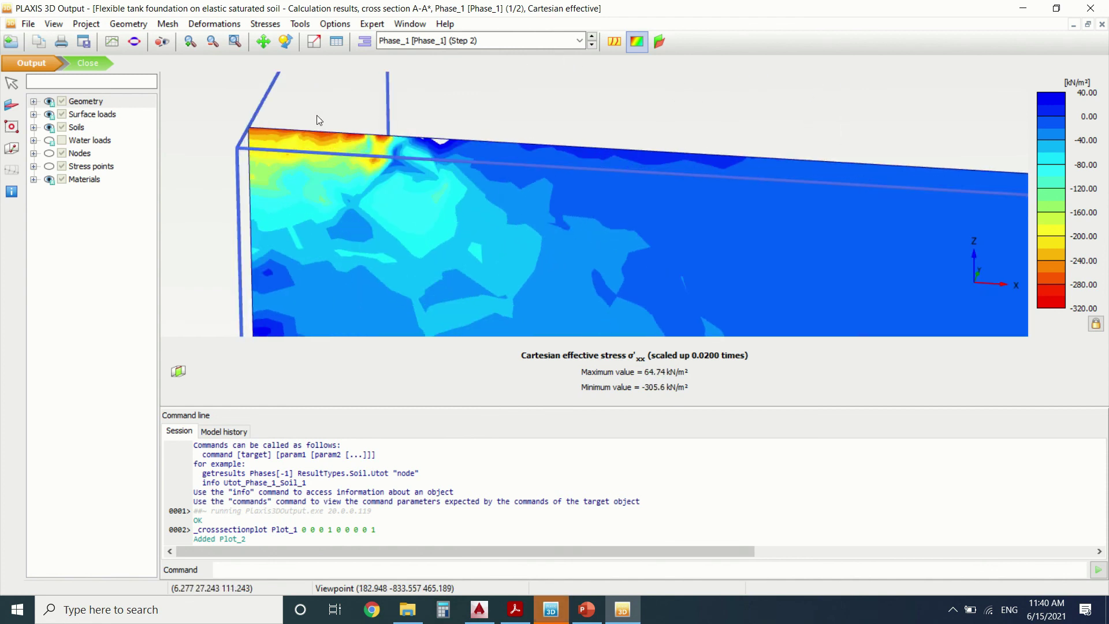
# Close Output, return the model to Structures mode, and bring the validation PDF forward.
pyautogui.click(90, 65)
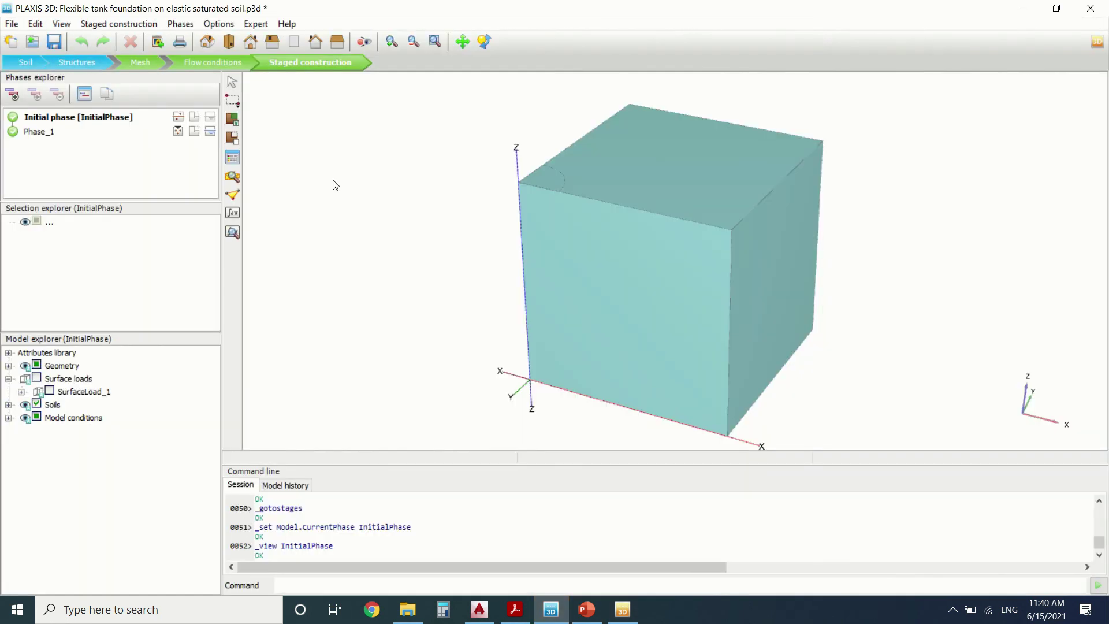
pyautogui.click(91, 61)
pyautogui.scroll(3, 532, 171)
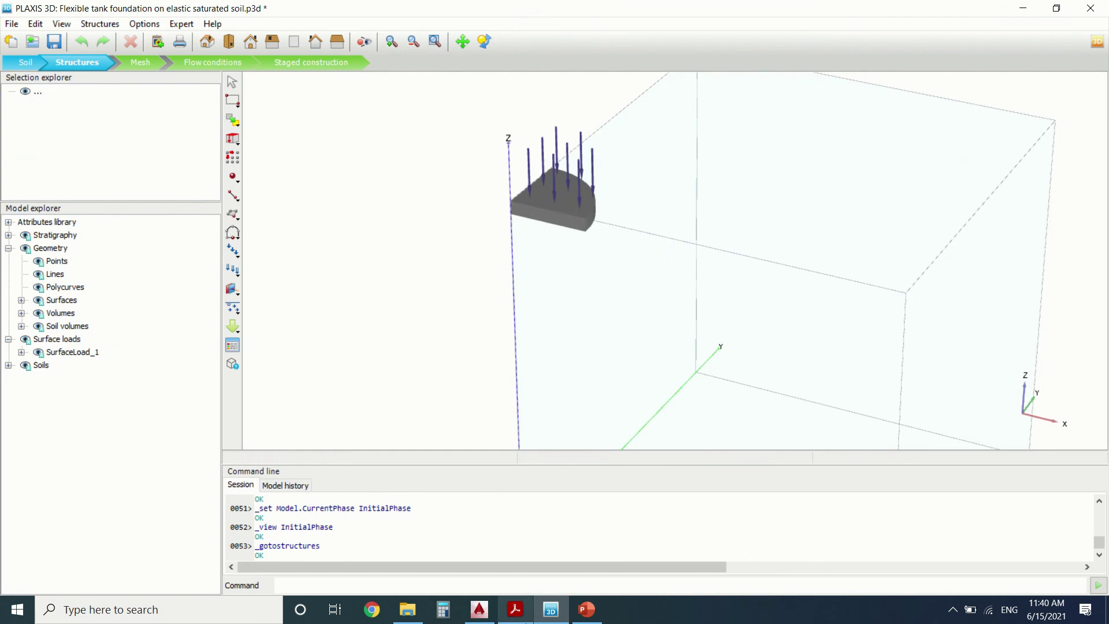
pyautogui.click(515, 609)
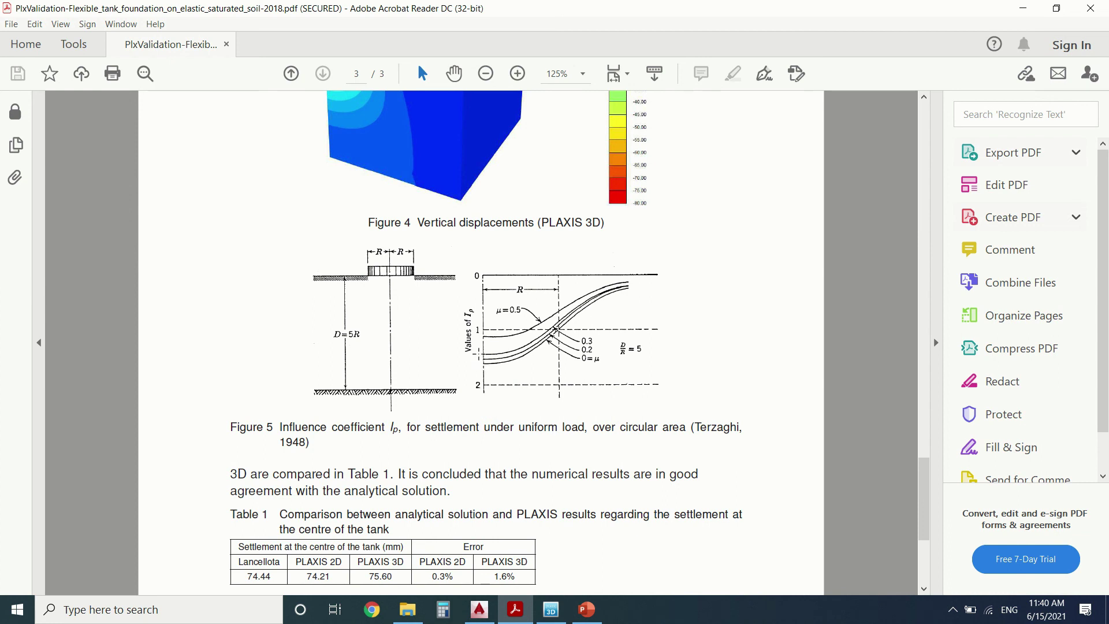
# Review the PDF's Table 1 settlement comparison and references, then return to PLAXIS 3D.
pyautogui.scroll(-5, 299, 378)
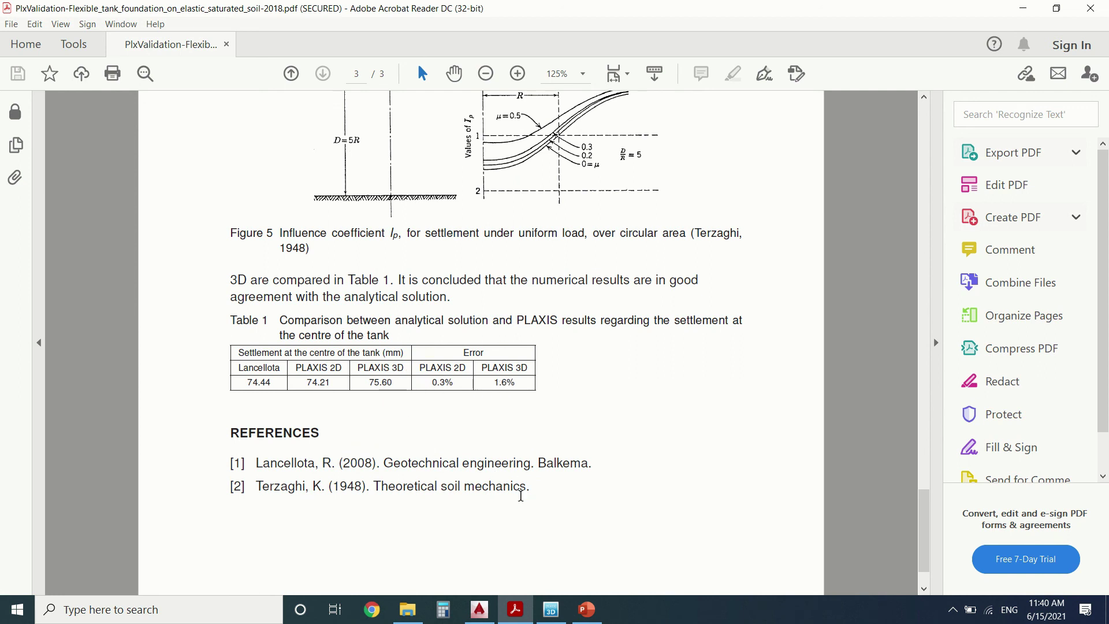
pyautogui.moveTo(520, 495); pyautogui.dragTo(359, 456)
pyautogui.click(379, 429)
pyautogui.scroll(2, 455, 387)
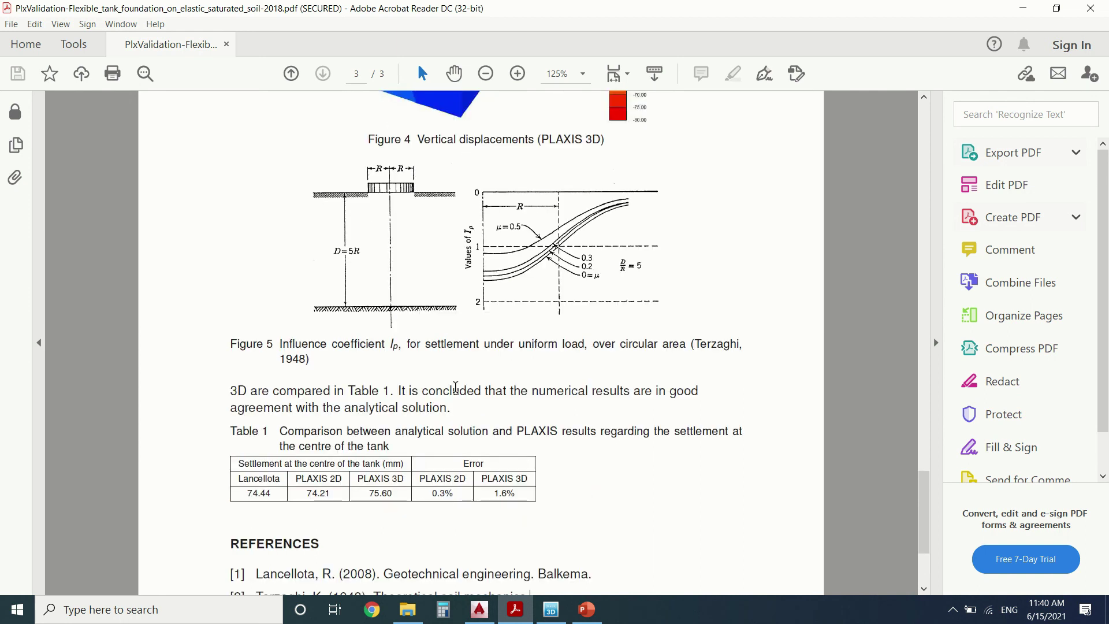
pyautogui.click(551, 608)
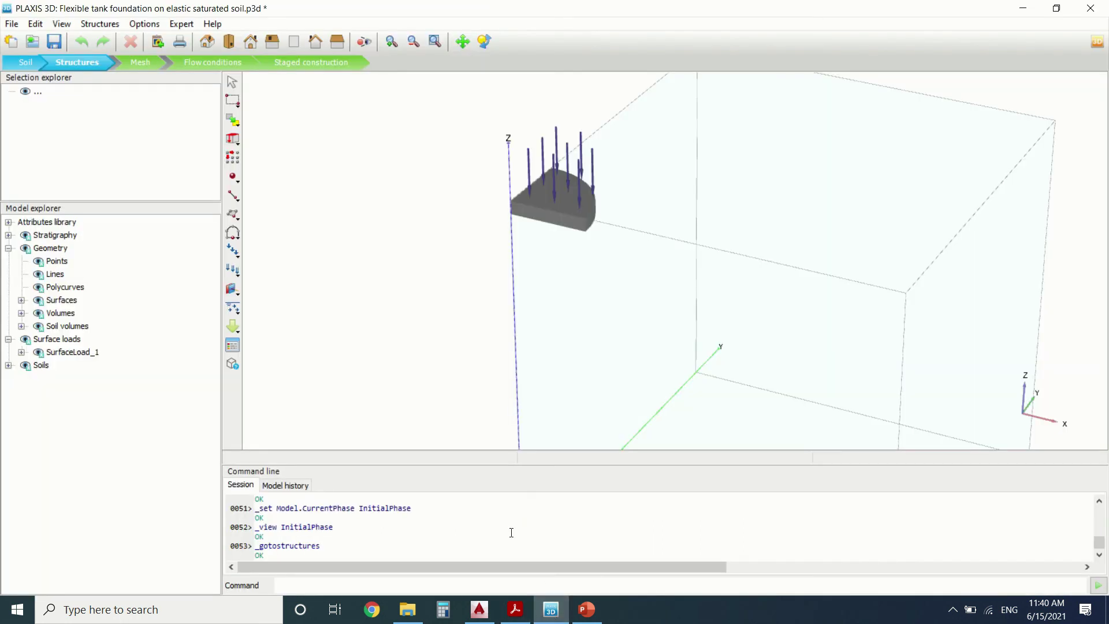